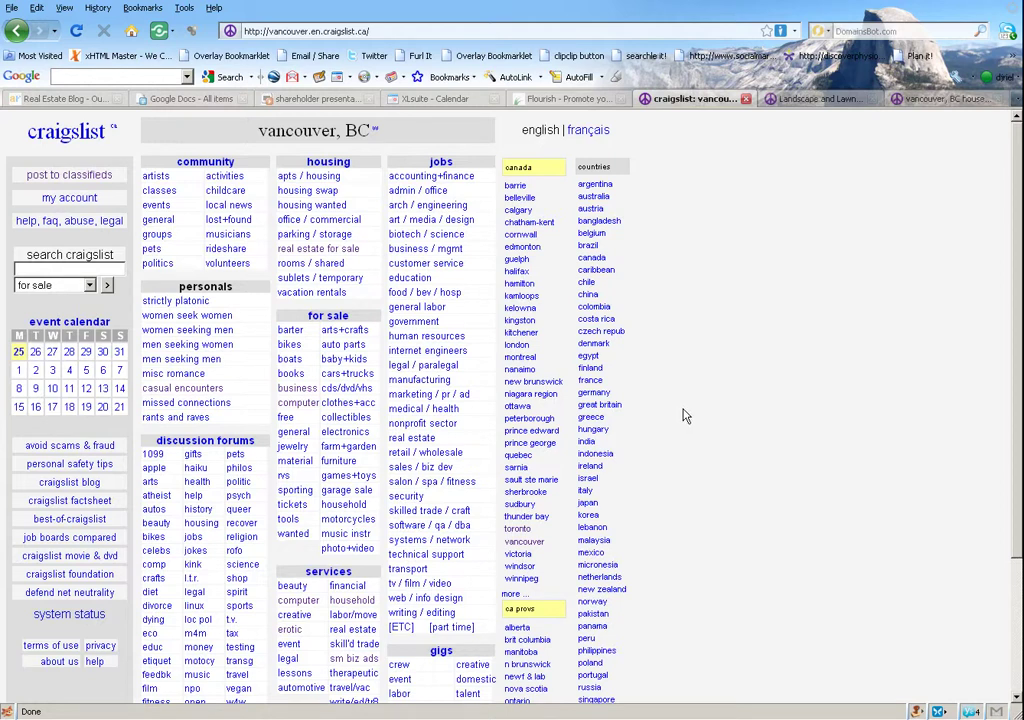
Open the Vancouver household services listings and reload the page.
{"action": "scroll", "coordinate": [684, 411], "scroll_direction": "down", "scroll_amount": 1}
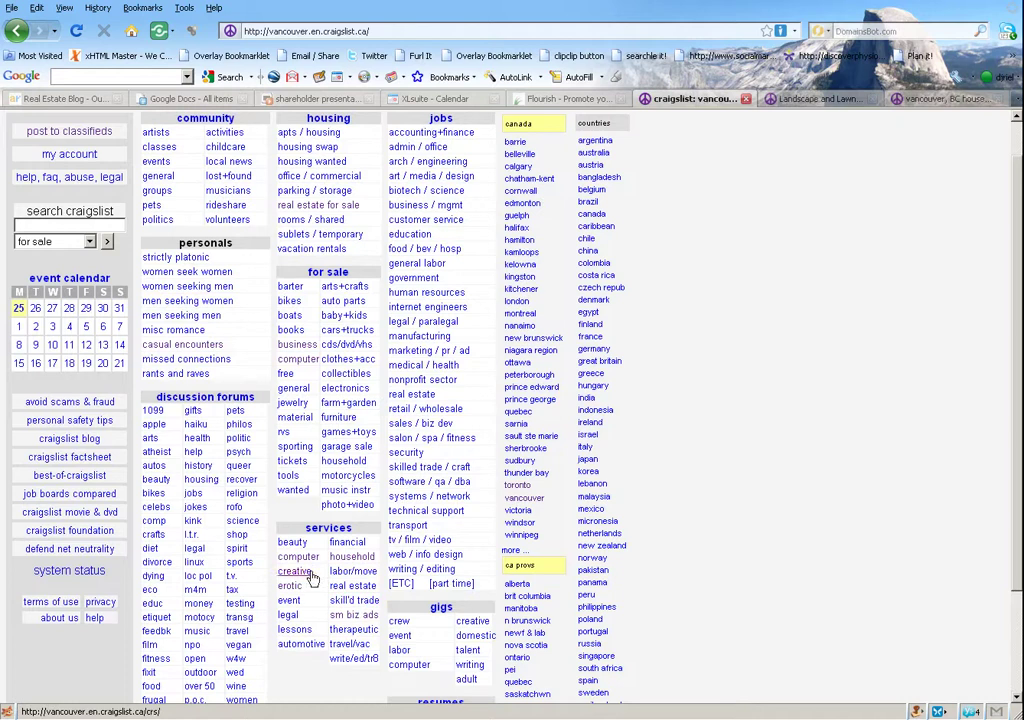
{"action": "left_click", "coordinate": [365, 561]}
{"action": "scroll", "coordinate": [542, 490], "scroll_direction": "down", "scroll_amount": 2}
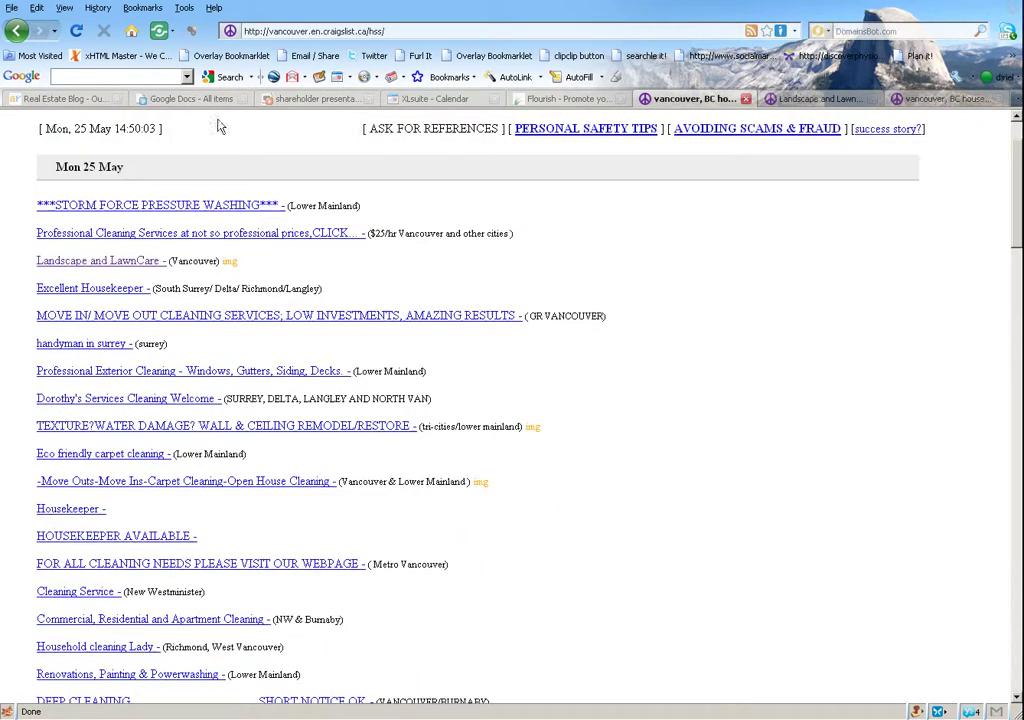
{"action": "left_click", "coordinate": [76, 31]}
Look through the Professional Cleaning, Excellent Housekeeper and move in/move out cleaning ads.
{"action": "left_click", "coordinate": [60, 233]}
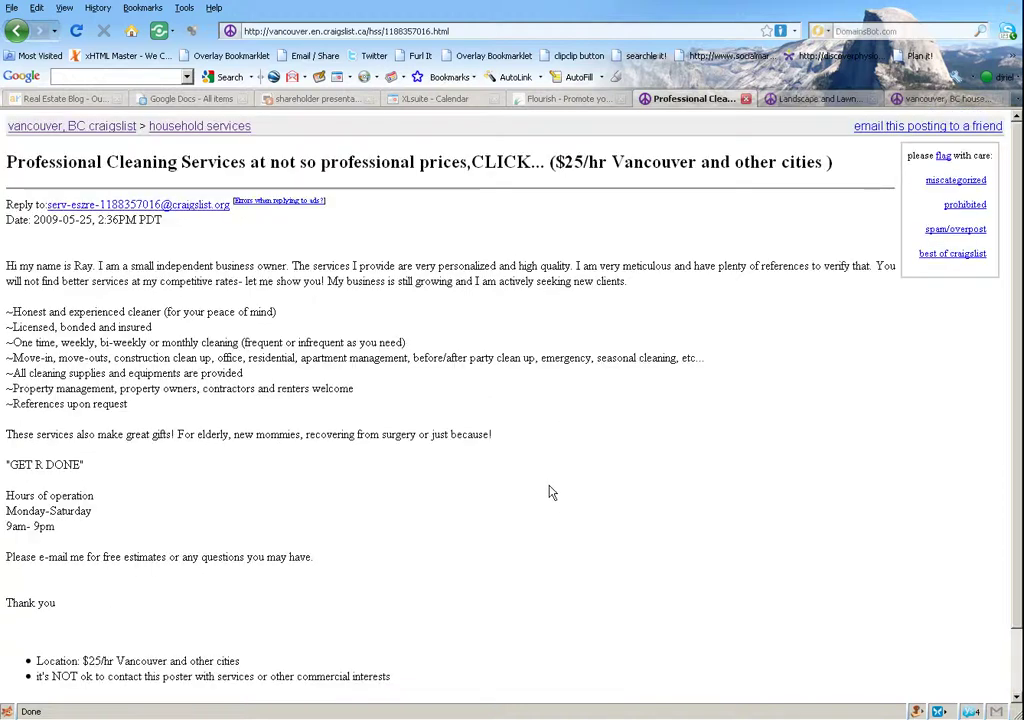
{"action": "key", "text": "alt+Left"}
{"action": "left_click", "coordinate": [97, 289]}
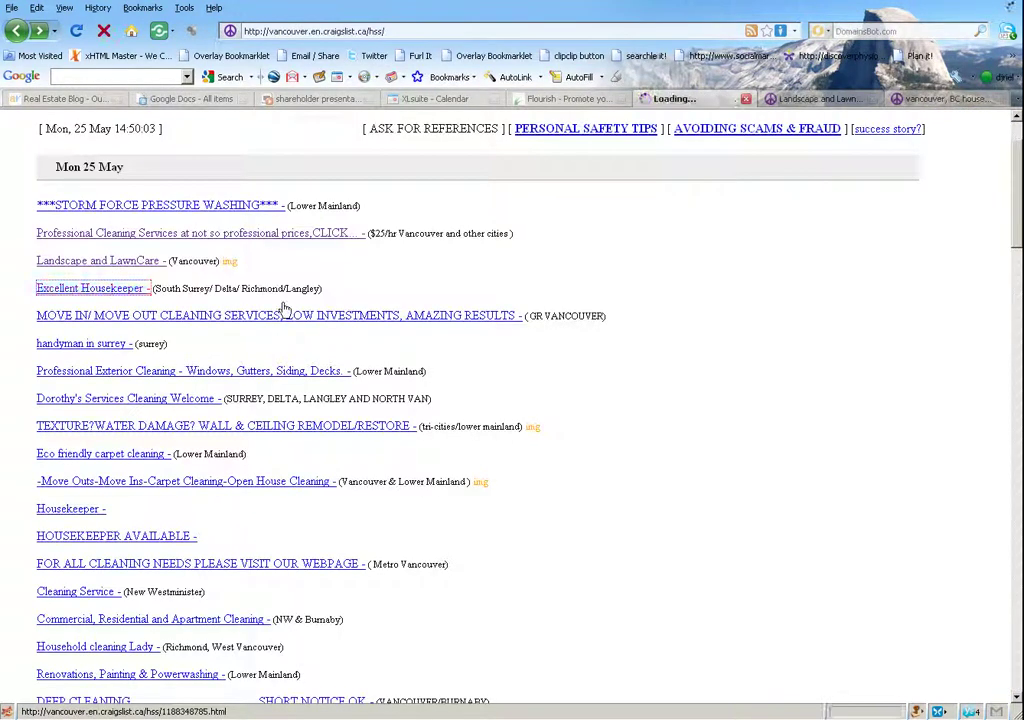
{"action": "key", "text": "alt+Left"}
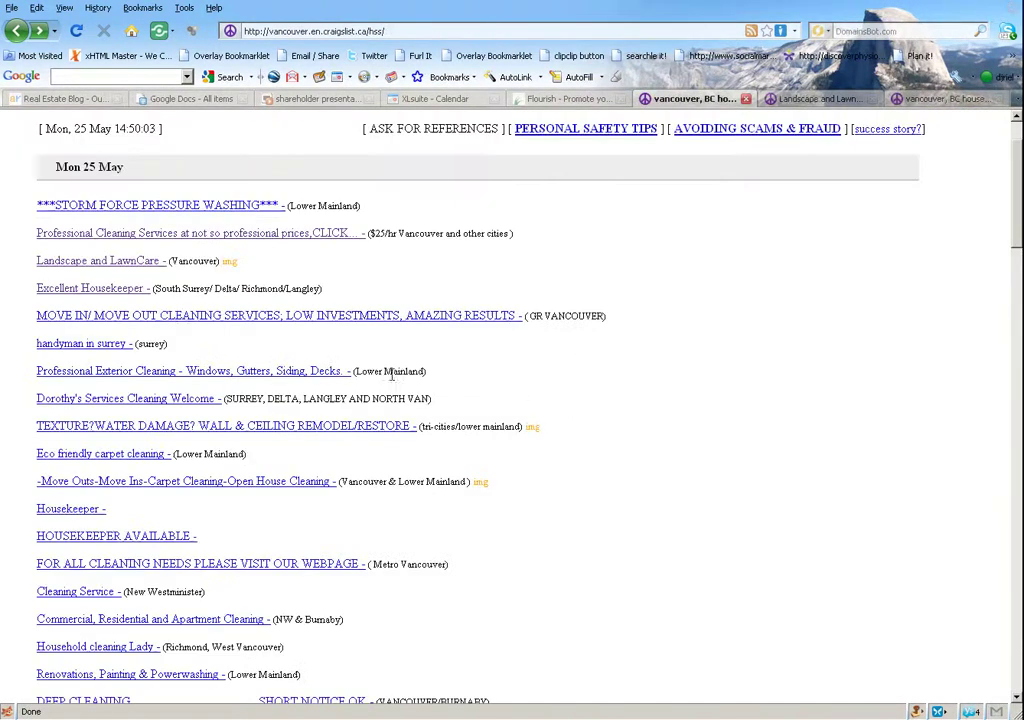
{"action": "left_click", "coordinate": [183, 318]}
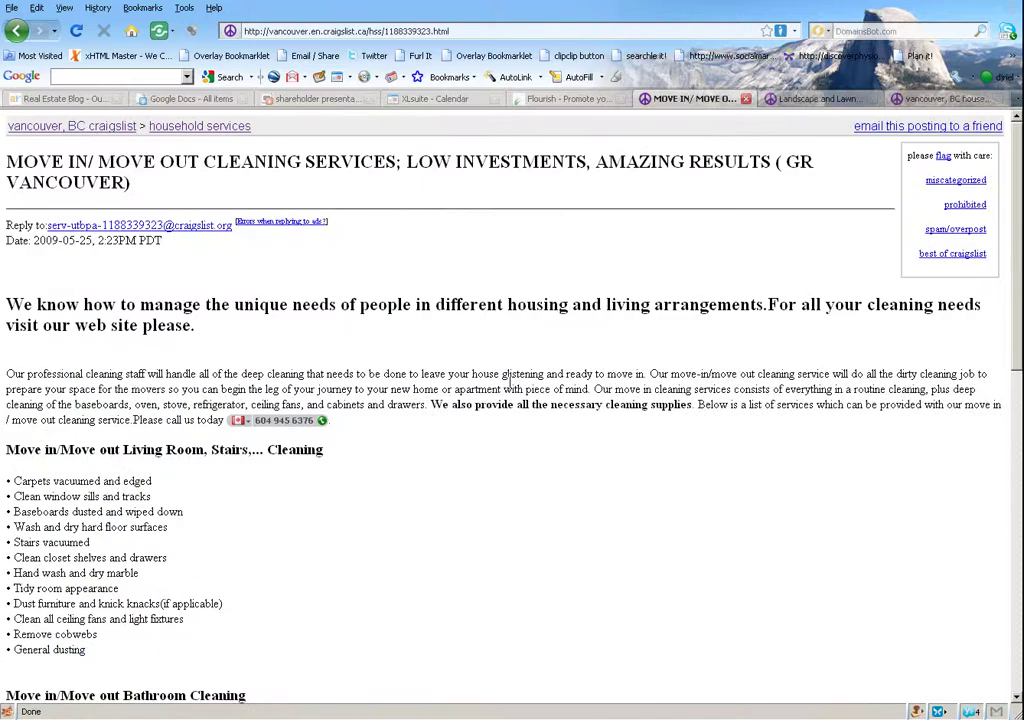
{"action": "scroll", "coordinate": [510, 390], "scroll_direction": "down", "scroll_amount": 10}
{"action": "key", "text": "alt+Left"}
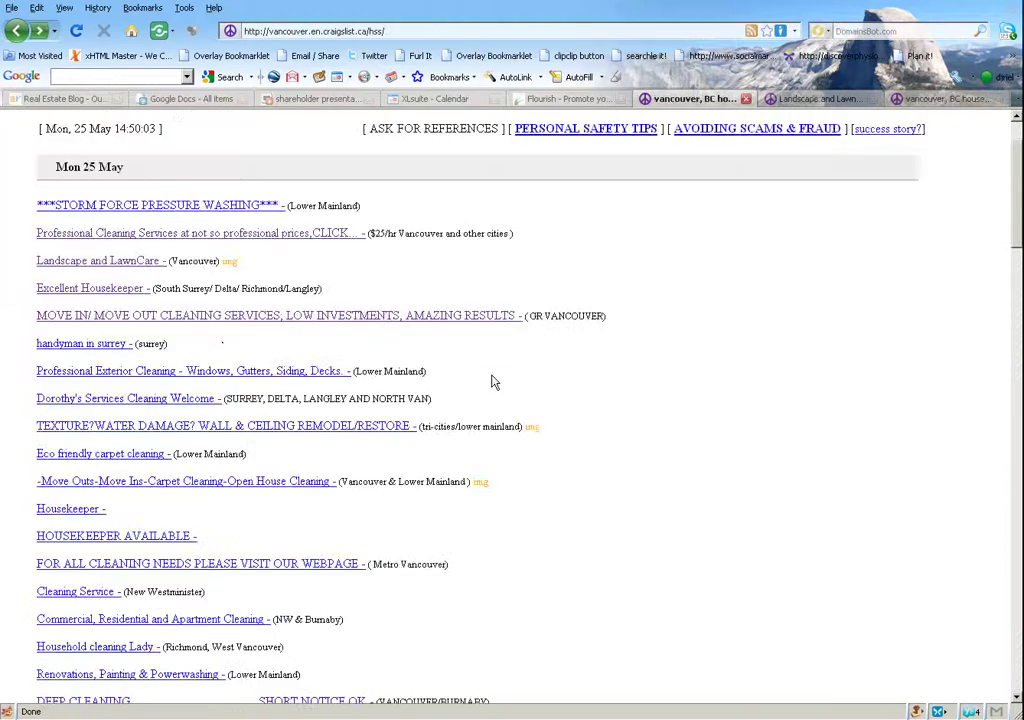
Check the Surrey handyman, exterior cleaning, Surrey house cleaner and wall/ceiling remodel ads.
{"action": "left_click", "coordinate": [100, 343]}
{"action": "key", "text": "alt+Left"}
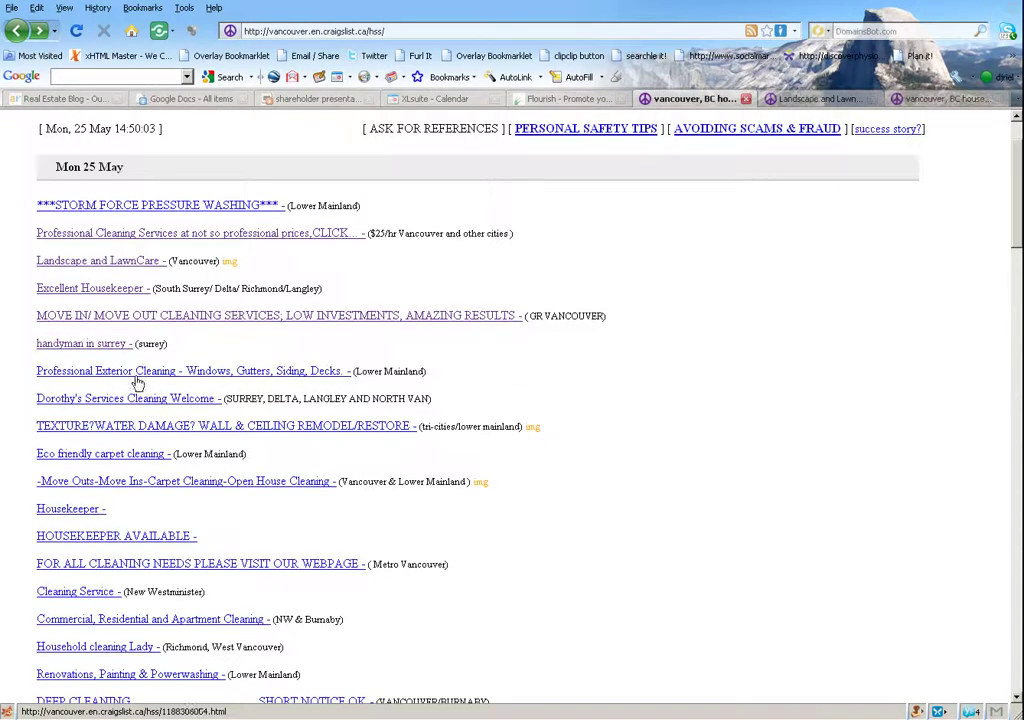
{"action": "left_click", "coordinate": [335, 371]}
{"action": "key", "text": "alt+Left"}
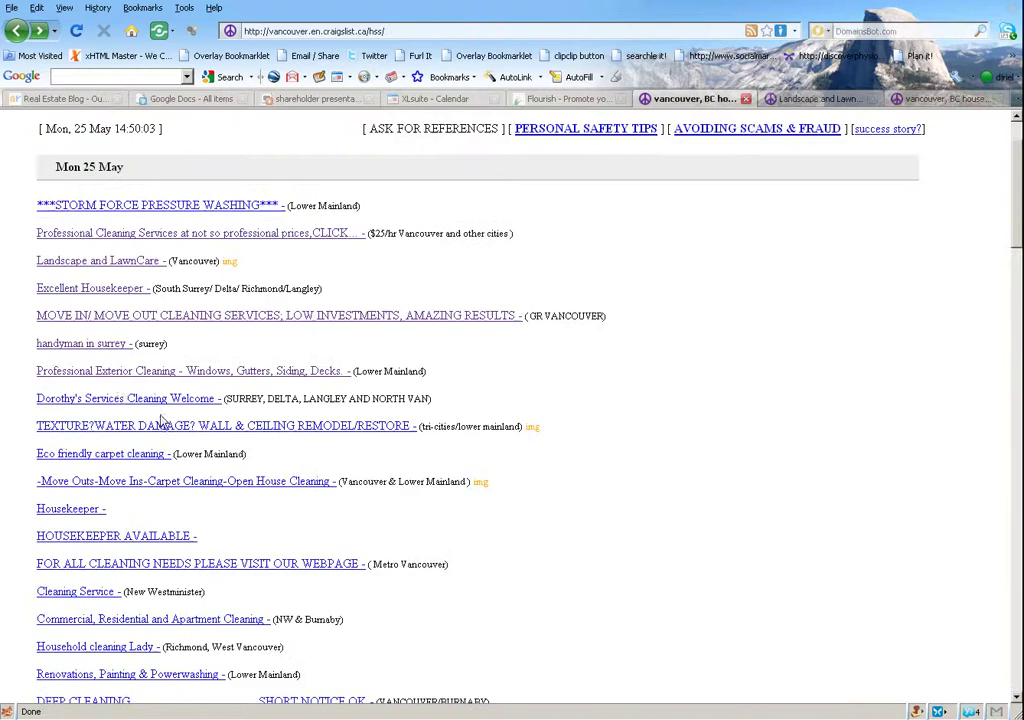
{"action": "left_click", "coordinate": [119, 393]}
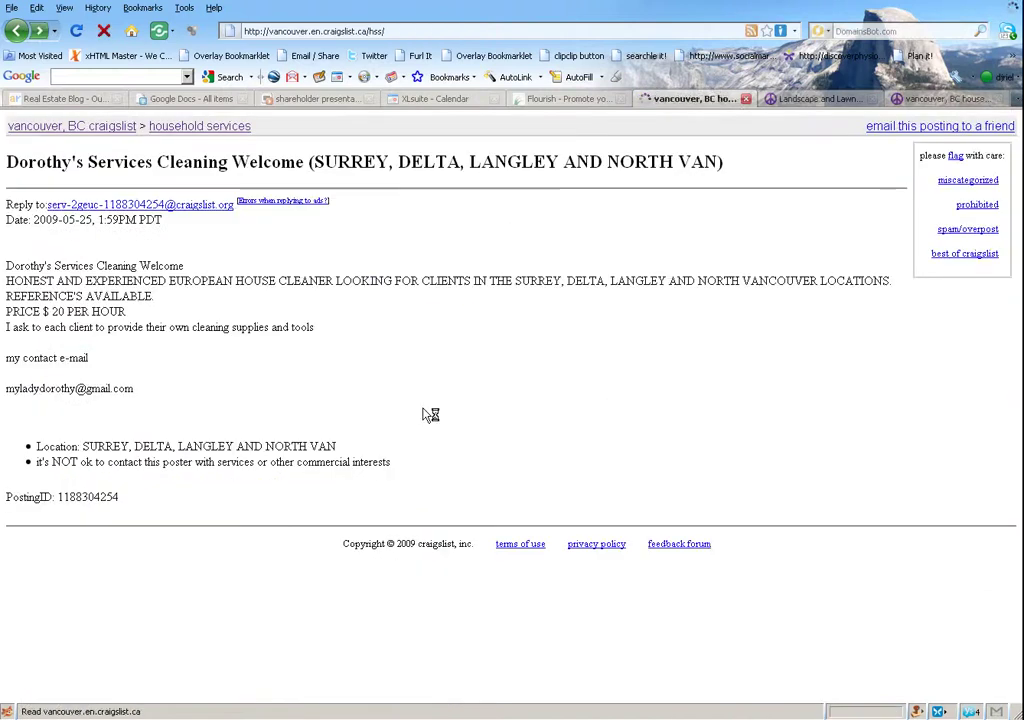
{"action": "key", "text": "alt+Left"}
{"action": "left_click", "coordinate": [75, 426]}
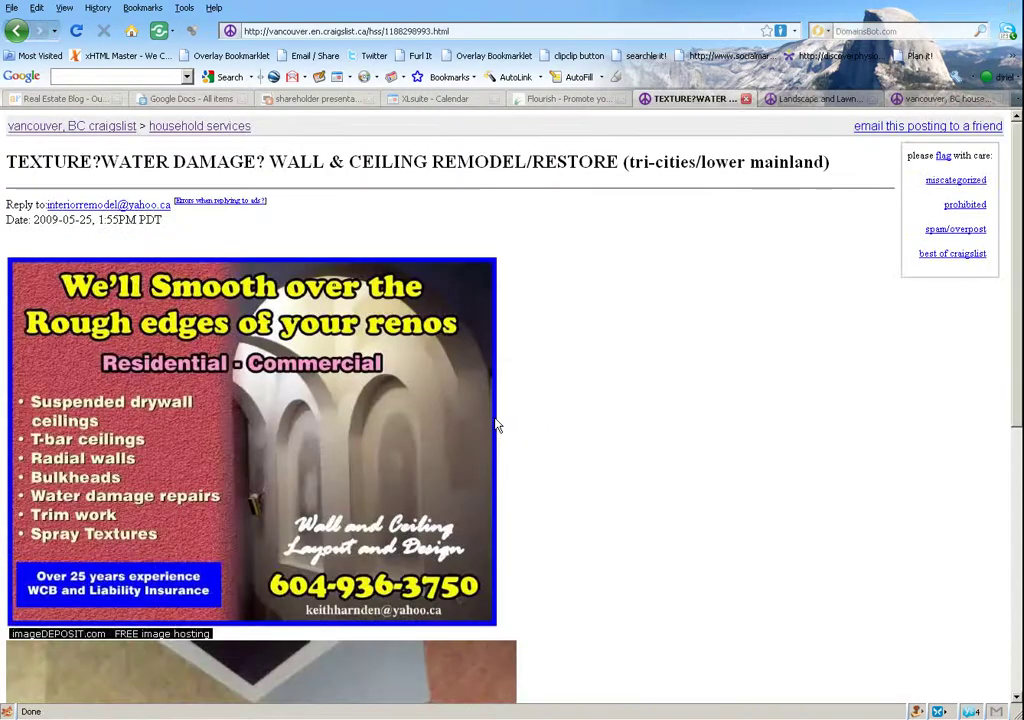
{"action": "scroll", "coordinate": [645, 528], "scroll_direction": "down", "scroll_amount": 8}
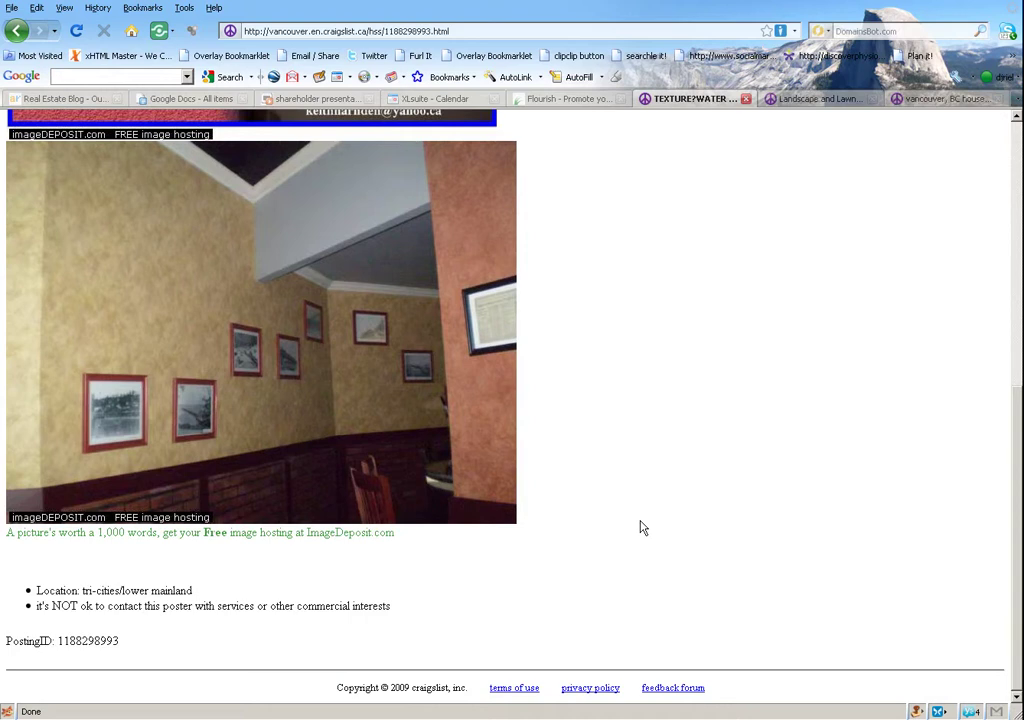
{"action": "scroll", "coordinate": [643, 527], "scroll_direction": "up", "scroll_amount": 8}
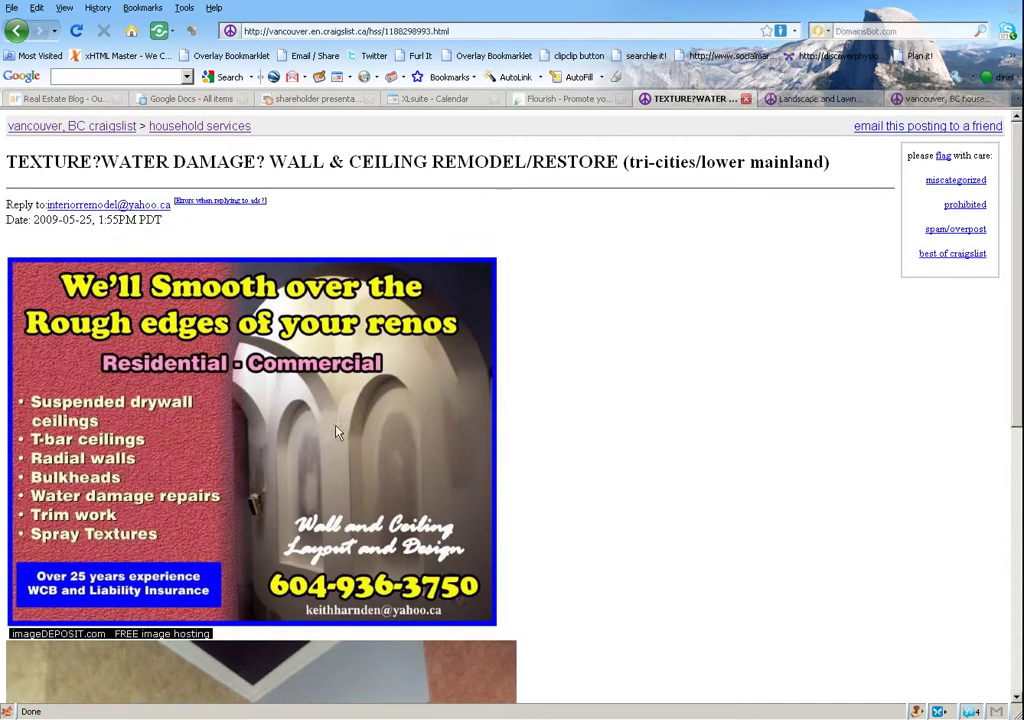
{"action": "key", "text": "alt+Left"}
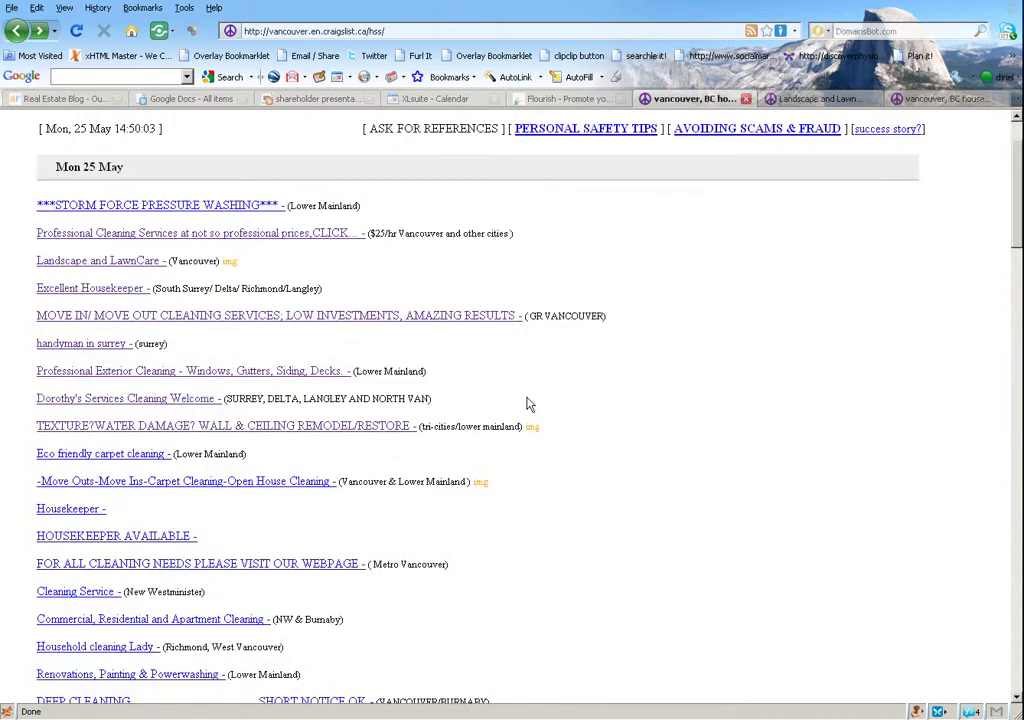
Select the Craig's List Ad HTML code on the Flourish promo page, then switch back to Craigslist.
{"action": "key", "text": "alt+Tab"}
{"action": "left_click_drag", "start_coordinate": [377, 39], "coordinate": [446, 7]}
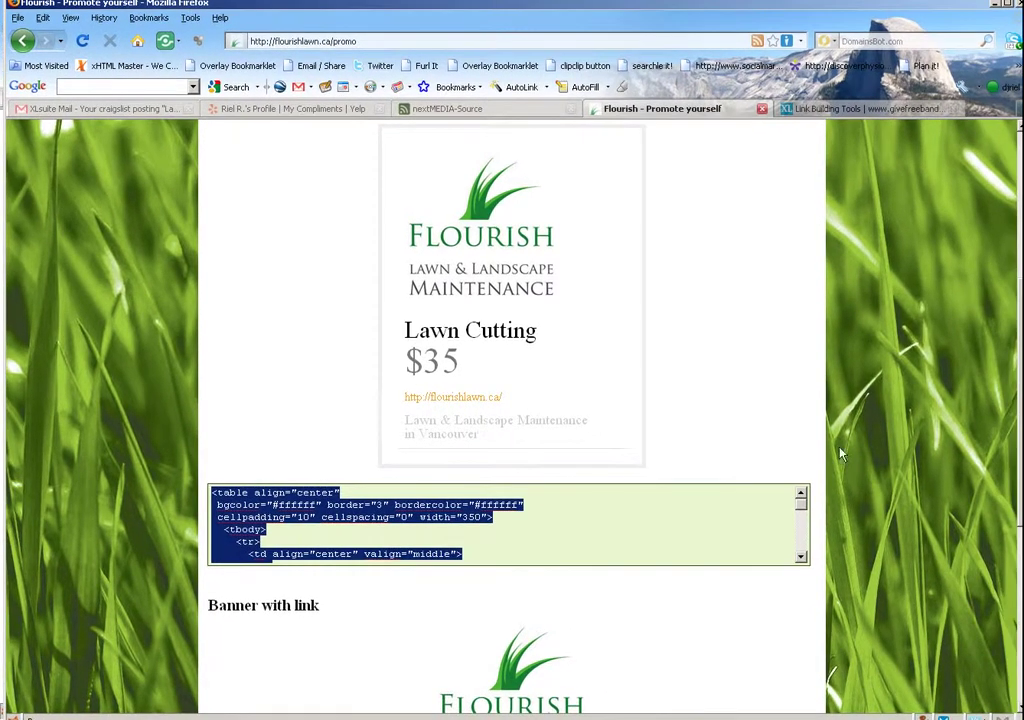
{"action": "scroll", "coordinate": [757, 427], "scroll_direction": "up", "scroll_amount": 4}
{"action": "scroll", "coordinate": [757, 427], "scroll_direction": "down", "scroll_amount": 8}
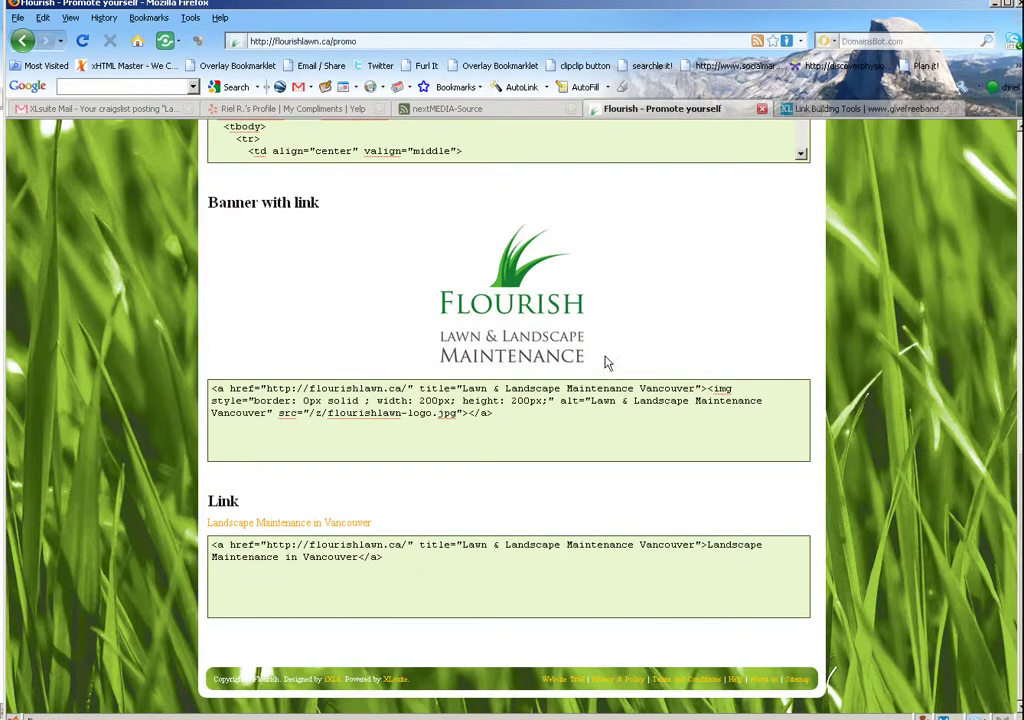
{"action": "scroll", "coordinate": [815, 373], "scroll_direction": "up", "scroll_amount": 5}
{"action": "scroll", "coordinate": [466, 345], "scroll_direction": "down", "scroll_amount": 3}
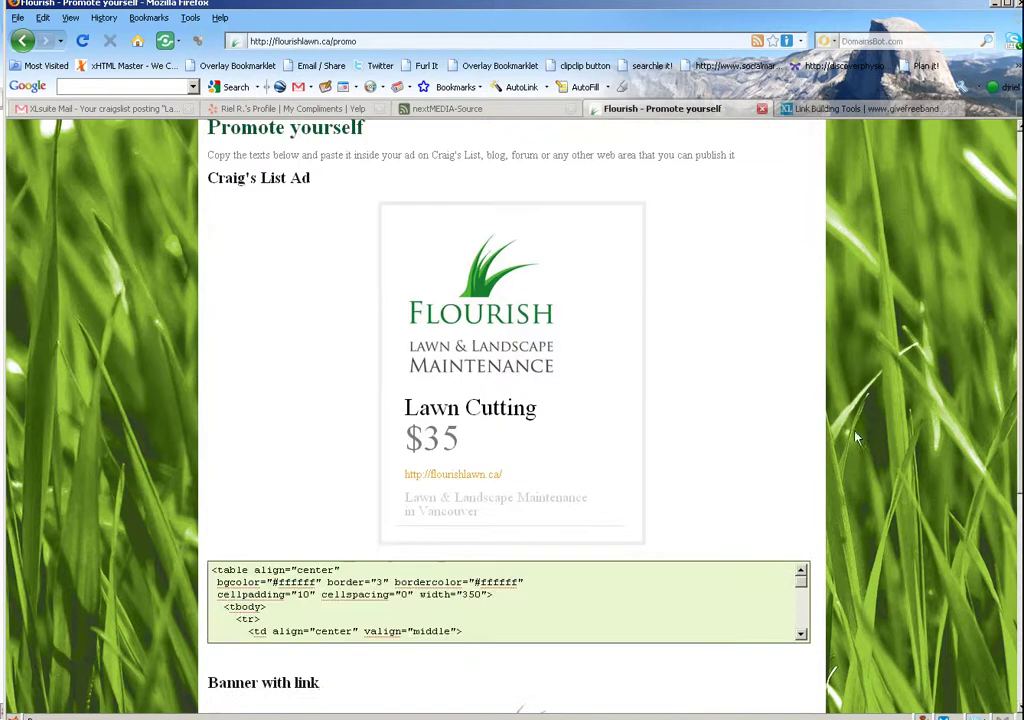
{"action": "scroll", "coordinate": [517, 397], "scroll_direction": "down", "scroll_amount": 3}
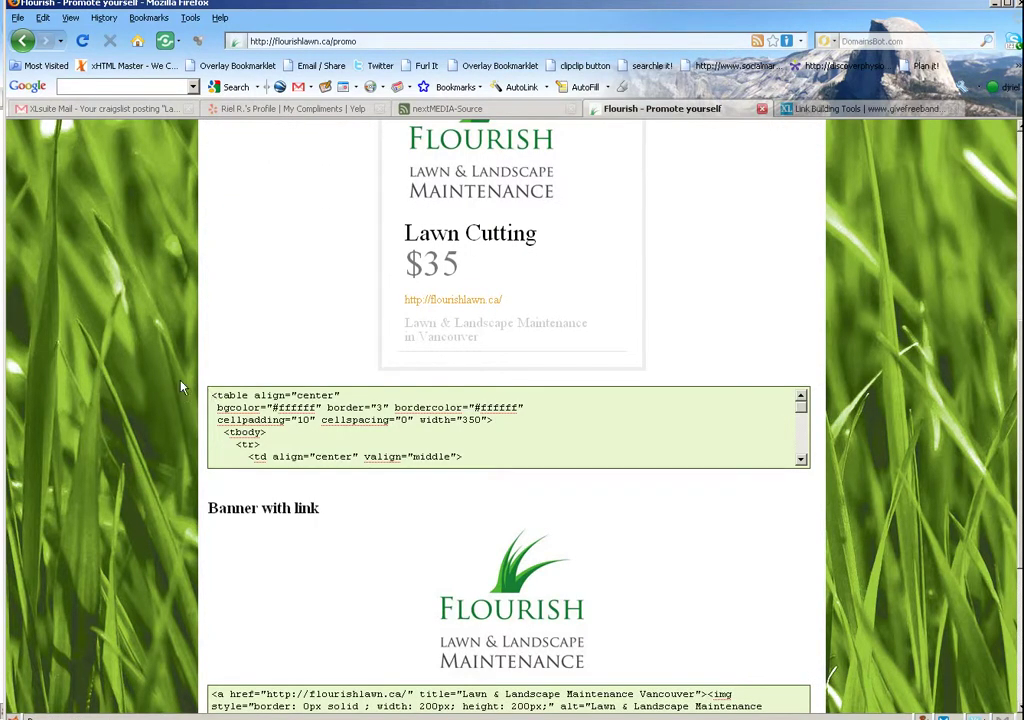
{"action": "left_click", "coordinate": [249, 402]}
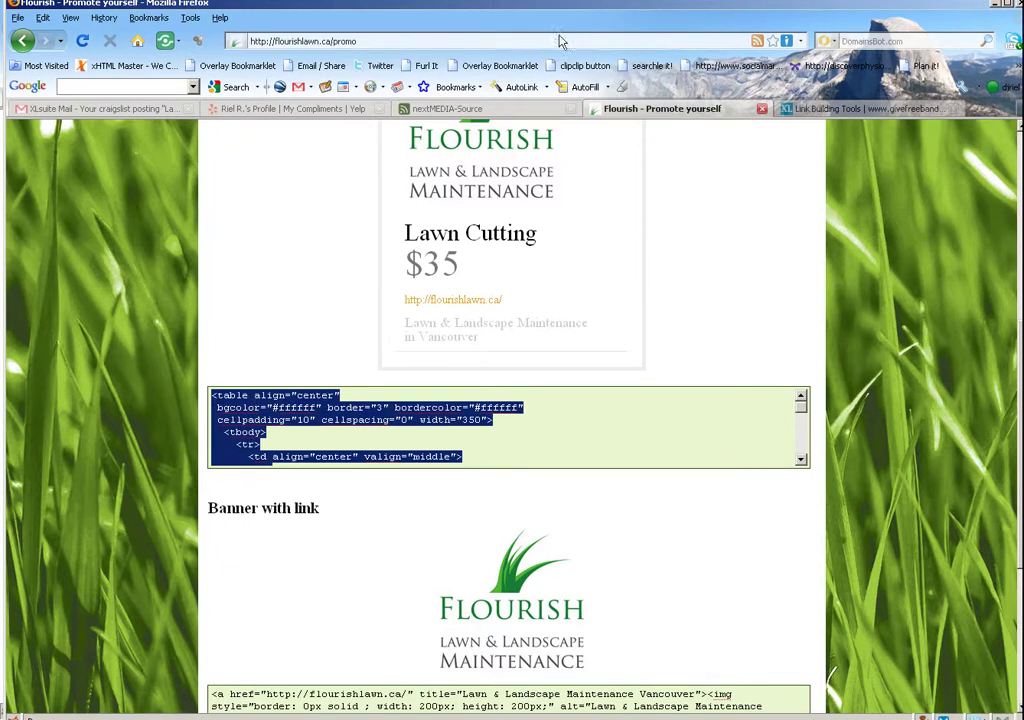
{"action": "left_click_drag", "start_coordinate": [458, 8], "coordinate": [313, 35]}
{"action": "key", "text": "alt+Tab"}
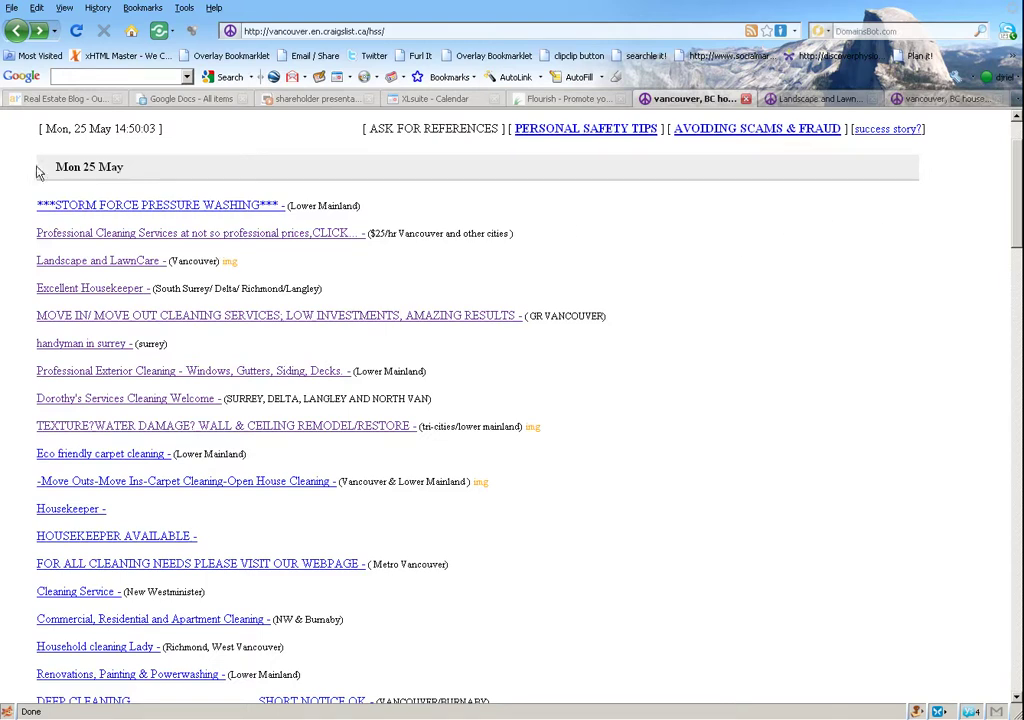
Start a new posting, pick small biz ads, then go back to the category list.
{"action": "scroll", "coordinate": [320, 288], "scroll_direction": "up", "scroll_amount": 2}
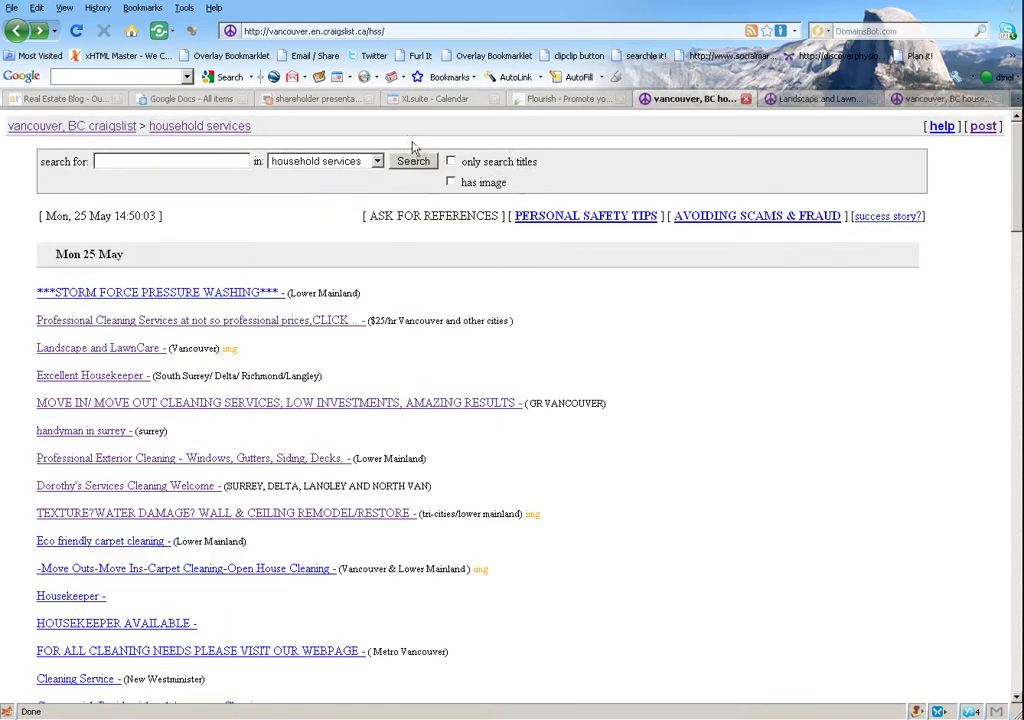
{"action": "left_click", "coordinate": [983, 127]}
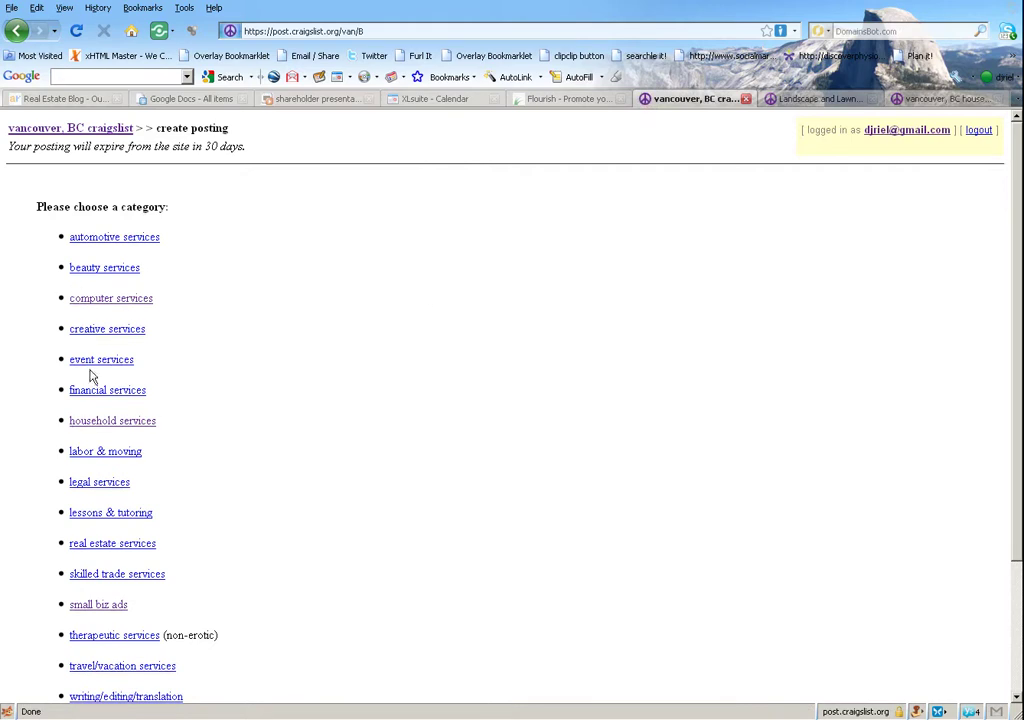
{"action": "left_click", "coordinate": [88, 605]}
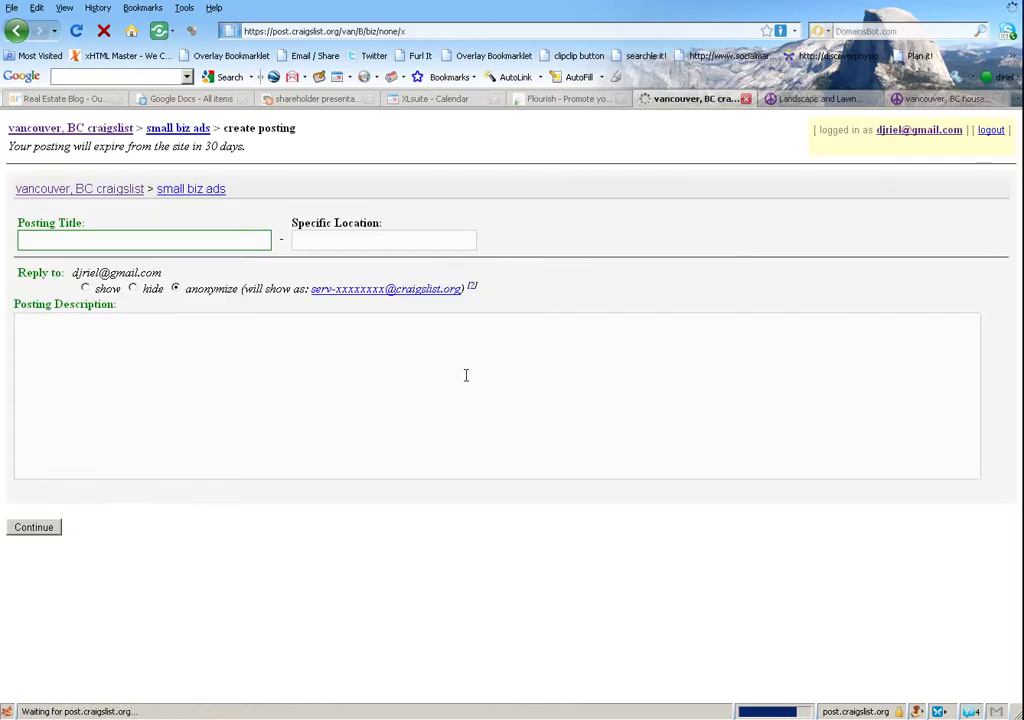
{"action": "key", "text": "alt+Left"}
Choose household services and title the ad 'Lawn Cutting as low as $35'.
{"action": "left_click", "coordinate": [148, 420]}
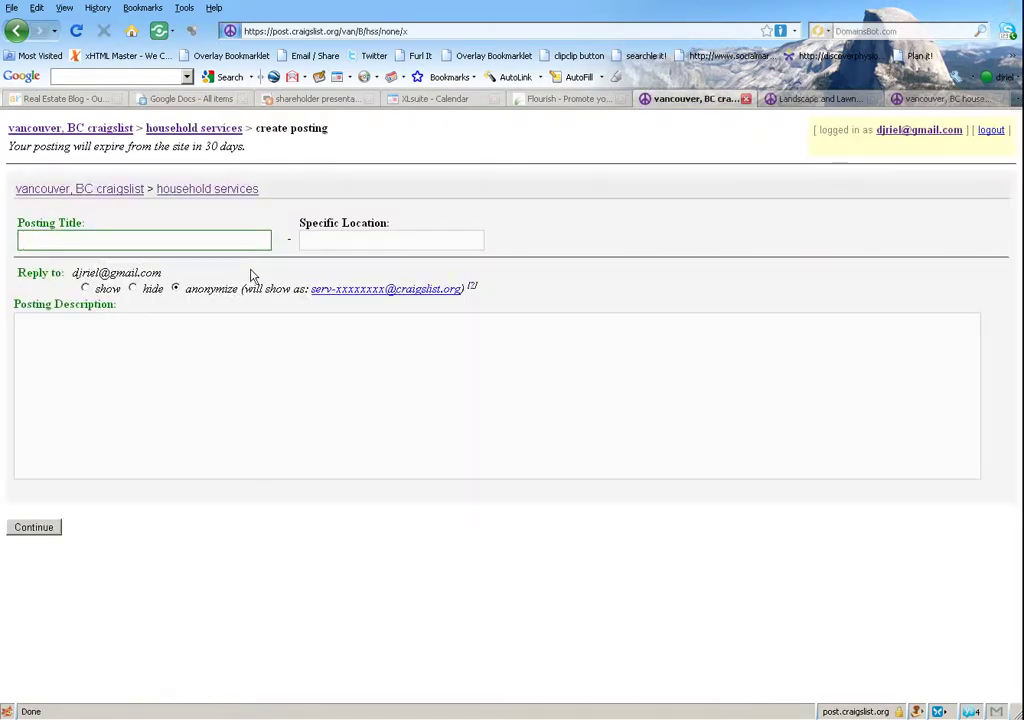
{"action": "type", "text": "Laun"}
{"action": "key", "text": "BackSpace"}
{"action": "key", "text": "BackSpace"}
{"action": "type", "text": "wn C"}
{"action": "type", "text": "ar"}
{"action": "key", "text": "BackSpace"}
{"action": "key", "text": "BackSpace"}
{"action": "key", "text": "BackSpace"}
{"action": "key", "text": "BackSpace"}
{"action": "key", "text": "BackSpace"}
{"action": "key", "text": "BackSpace"}
{"action": "key", "text": "BackSpace"}
{"action": "key", "text": "BackSpace"}
{"action": "key", "text": "BackSpace"}
{"action": "type", "text": "Regualr"}
{"action": "key", "text": "BackSpace"}
{"action": "type", "text": "ar Lawn Care"}
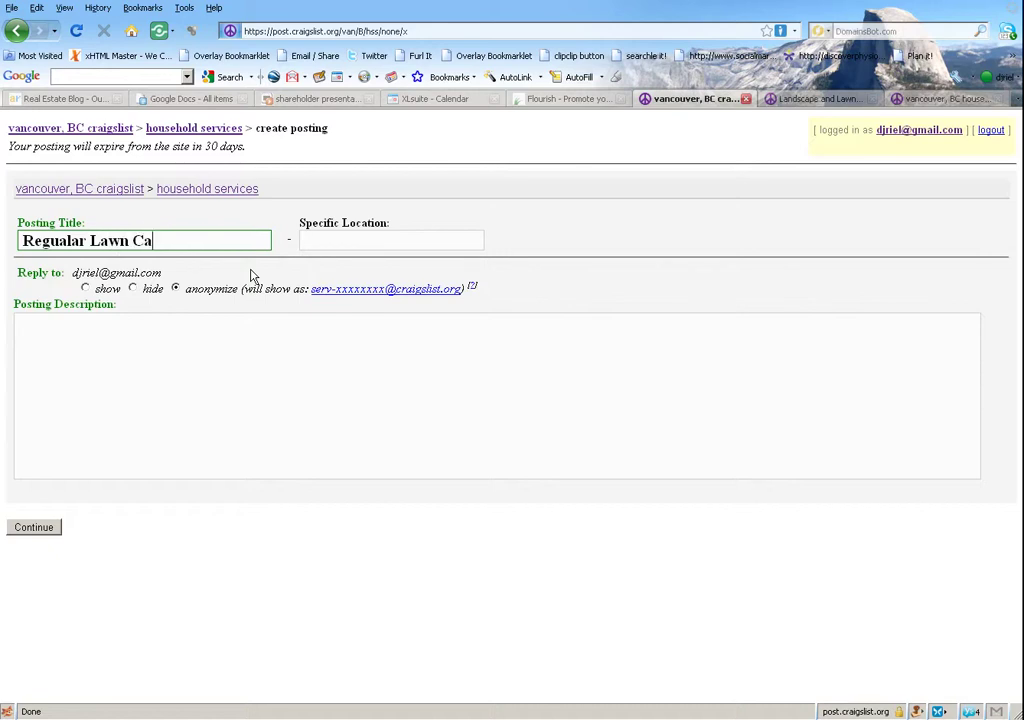
{"action": "key", "text": "BackSpace"}
{"action": "key", "text": "BackSpace"}
{"action": "key", "text": "BackSpace"}
{"action": "key", "text": "BackSpace"}
{"action": "key", "text": "BackSpace"}
{"action": "key", "text": "BackSpace"}
{"action": "key", "text": "BackSpace"}
{"action": "key", "text": "BackSpace"}
{"action": "key", "text": "BackSpace"}
{"action": "key", "text": "BackSpace"}
{"action": "key", "text": "BackSpace"}
{"action": "key", "text": "BackSpace"}
{"action": "key", "text": "BackSpace"}
{"action": "key", "text": "BackSpace"}
{"action": "key", "text": "BackSpace"}
{"action": "key", "text": "BackSpace"}
{"action": "key", "text": "BackSpace"}
{"action": "type", "text": "La"}
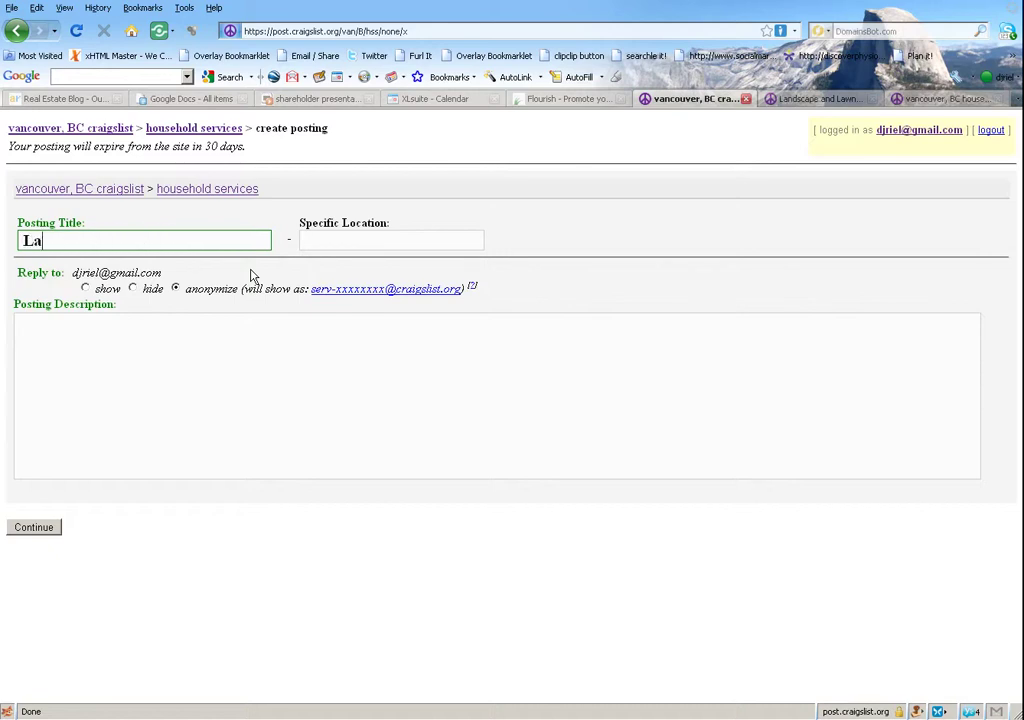
{"action": "type", "text": "wn Care as"}
{"action": "key", "text": "BackSpace"}
{"action": "key", "text": "BackSpace"}
{"action": "key", "text": "BackSpace"}
{"action": "key", "text": "BackSpace"}
{"action": "key", "text": "BackSpace"}
{"action": "type", "text": "utting as low "}
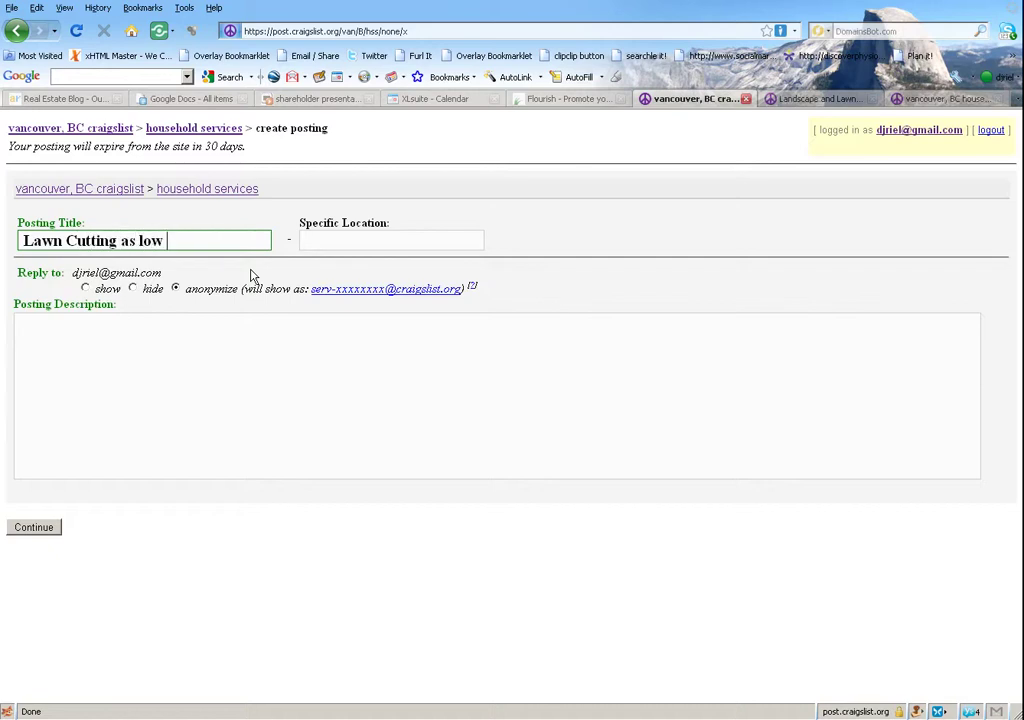
{"action": "type", "text": "as $2"}
{"action": "key", "text": "BackSpace"}
{"action": "type", "text": "35Vancouver web"}
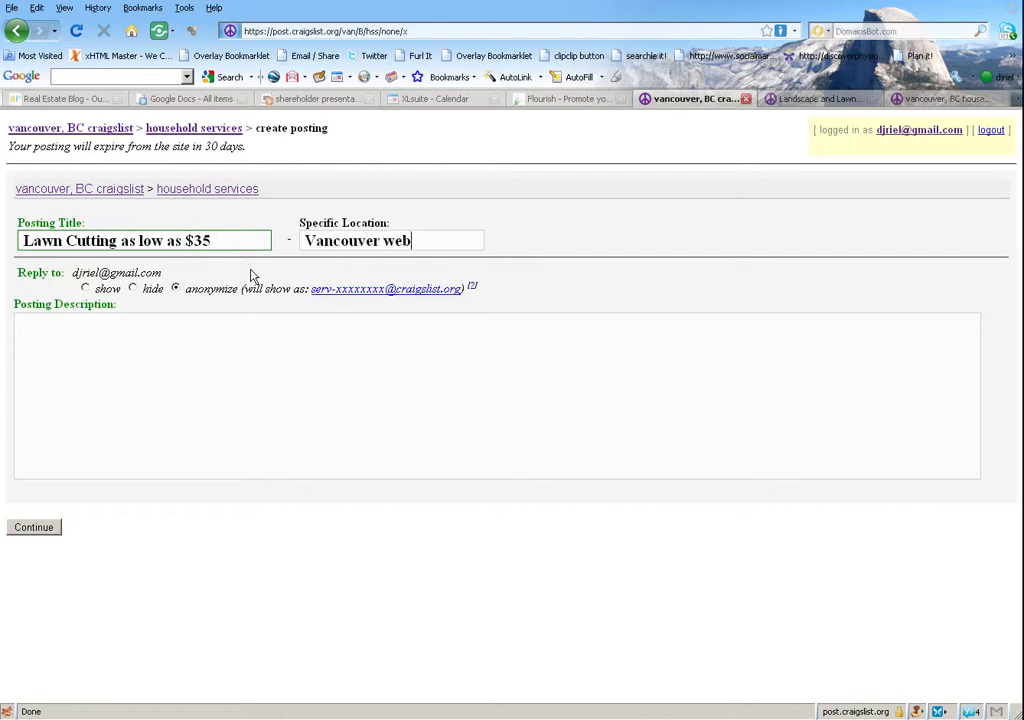
Set the location to 'Vancouver west side' and paste the Flourish HTML as the description.
{"action": "key", "text": "BackSpace"}
{"action": "type", "text": "ste "}
{"action": "type", "text": "side"}
{"action": "left_click", "coordinate": [100, 405]}
{"action": "key", "text": "ctrl+v"}
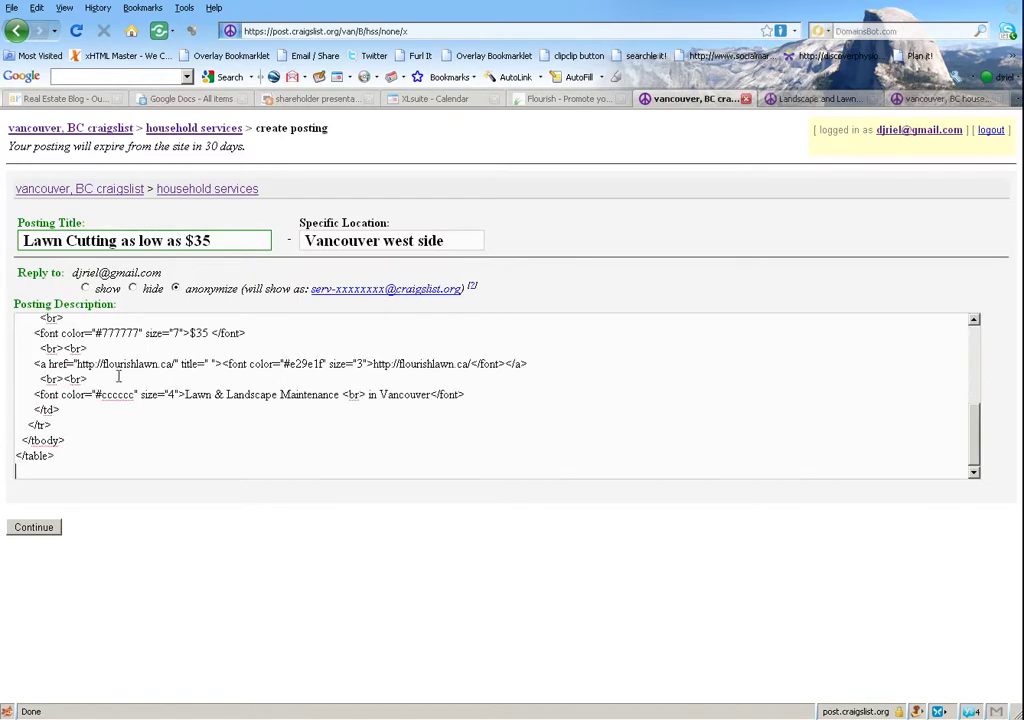
{"action": "scroll", "coordinate": [302, 464], "scroll_direction": "up", "scroll_amount": 10}
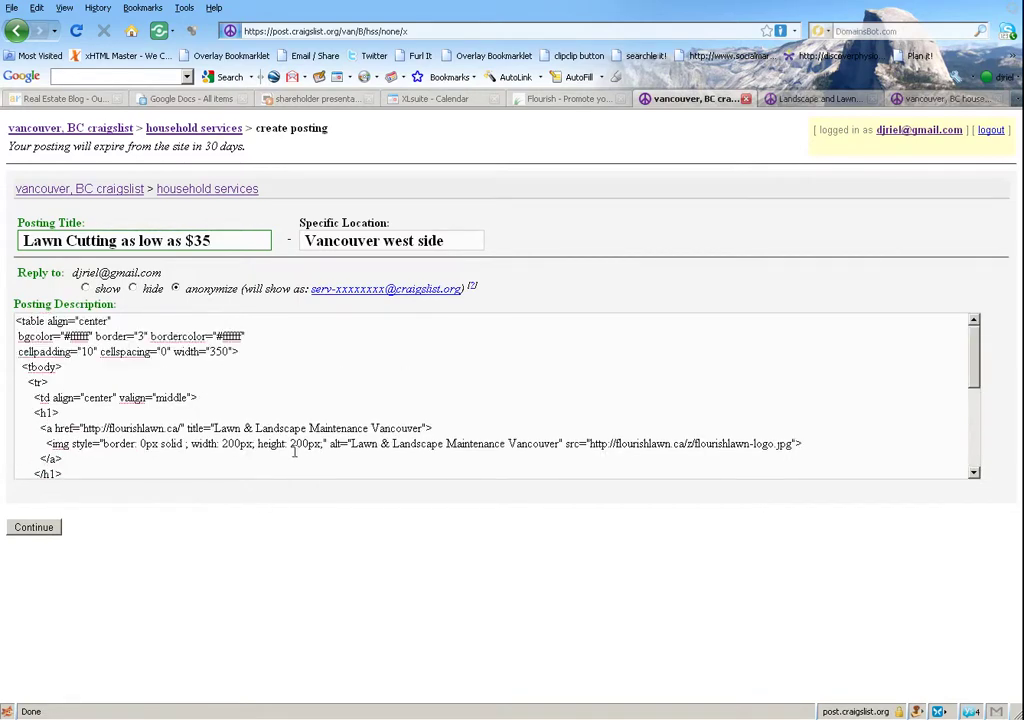
Review the Lawn Cutting ad preview with its Flourish logo and continue past it.
{"action": "left_click", "coordinate": [50, 530]}
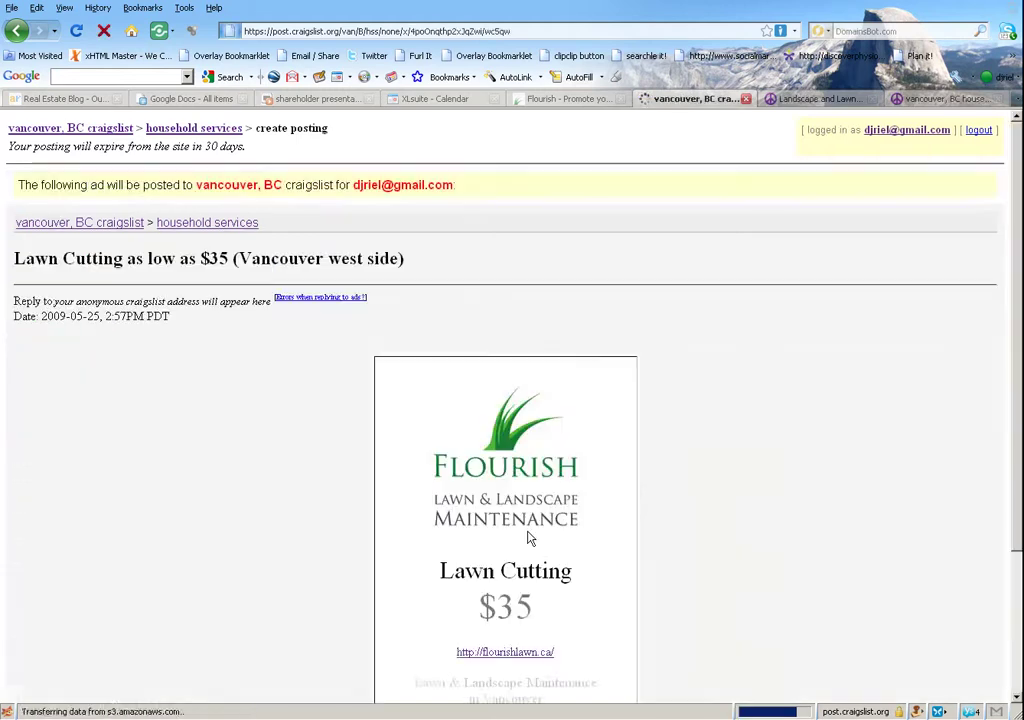
{"action": "scroll", "coordinate": [800, 450], "scroll_direction": "down", "scroll_amount": 3}
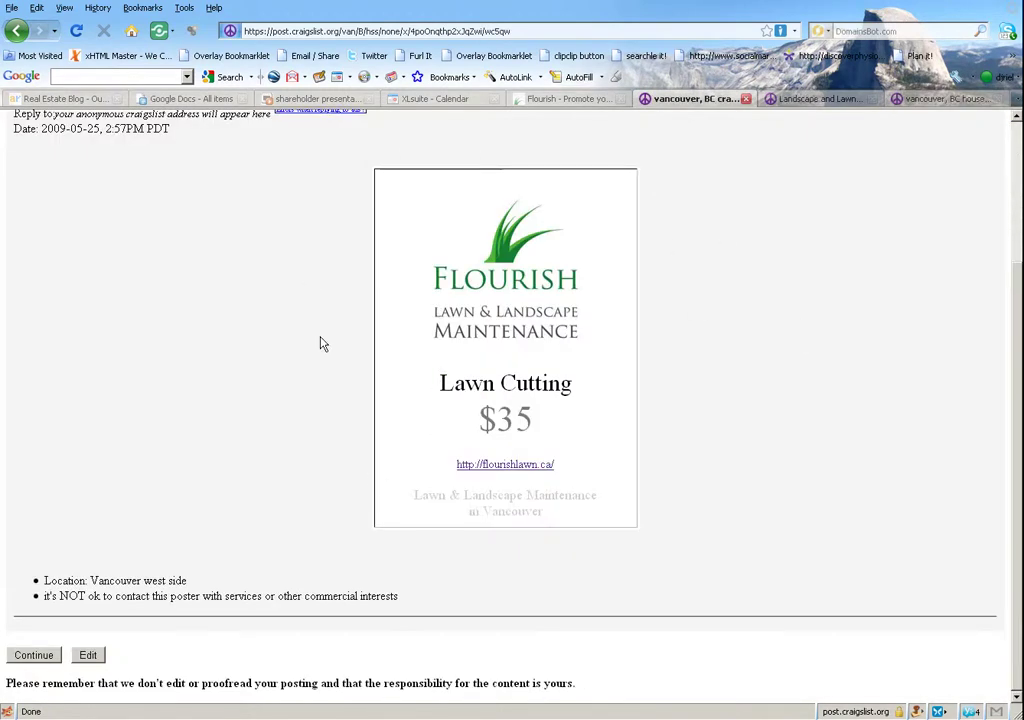
{"action": "scroll", "coordinate": [663, 460], "scroll_direction": "up", "scroll_amount": 3}
{"action": "scroll", "coordinate": [665, 459], "scroll_direction": "down", "scroll_amount": 3}
{"action": "left_click", "coordinate": [35, 662]}
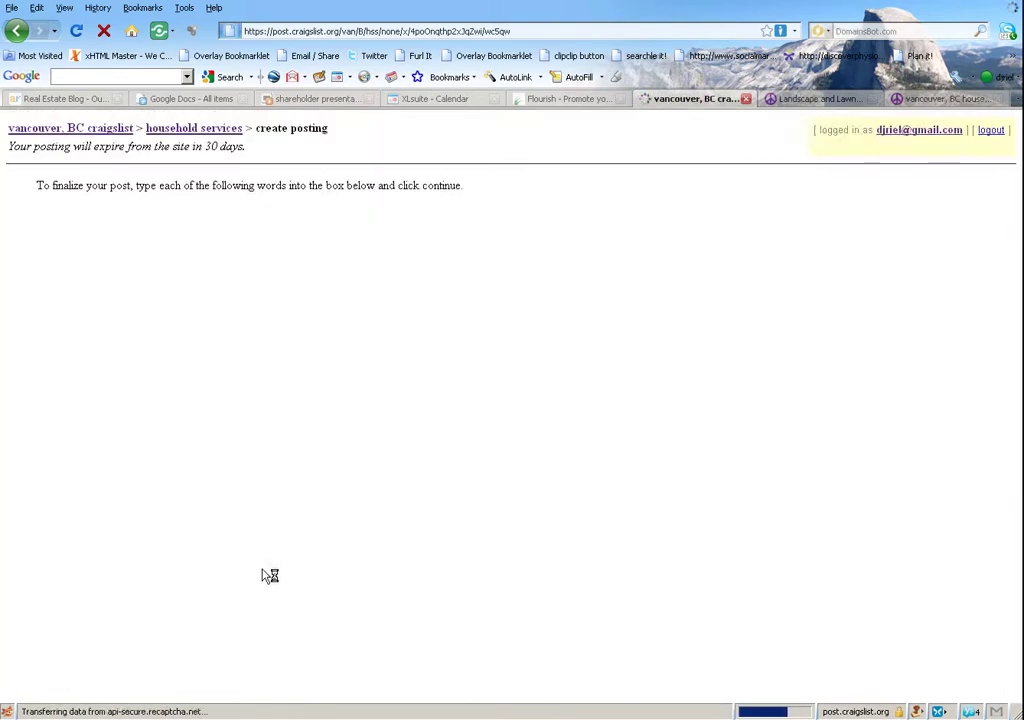
Enter the verification words to publish the ad, then return to household services.
{"action": "left_click", "coordinate": [81, 274]}
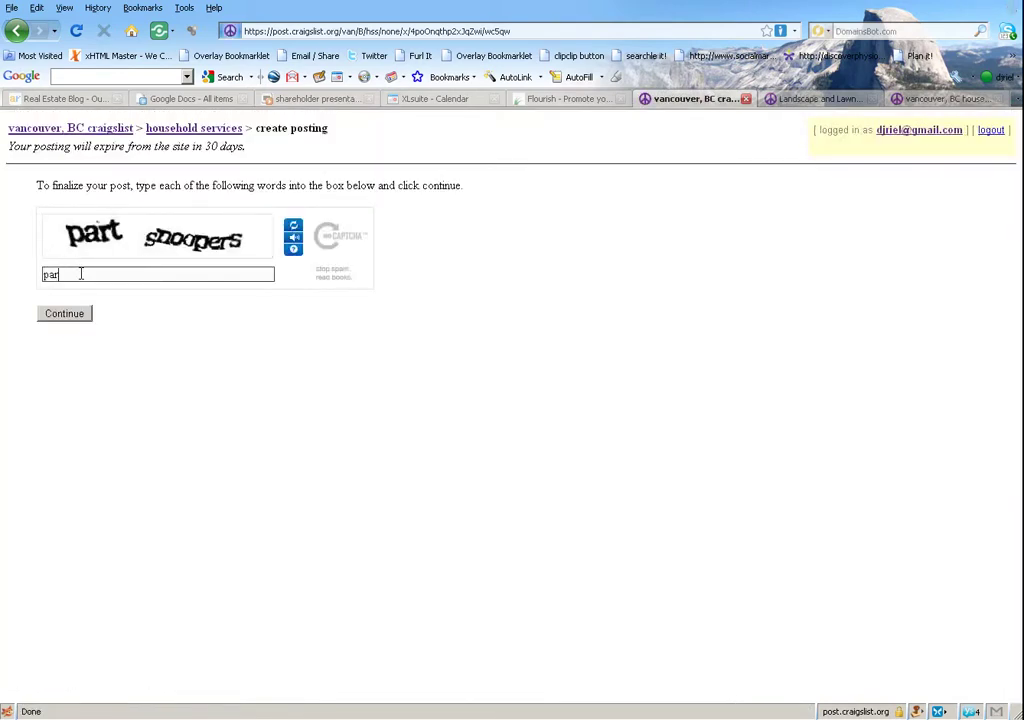
{"action": "type", "text": "part snoopers"}
{"action": "left_click", "coordinate": [64, 313]}
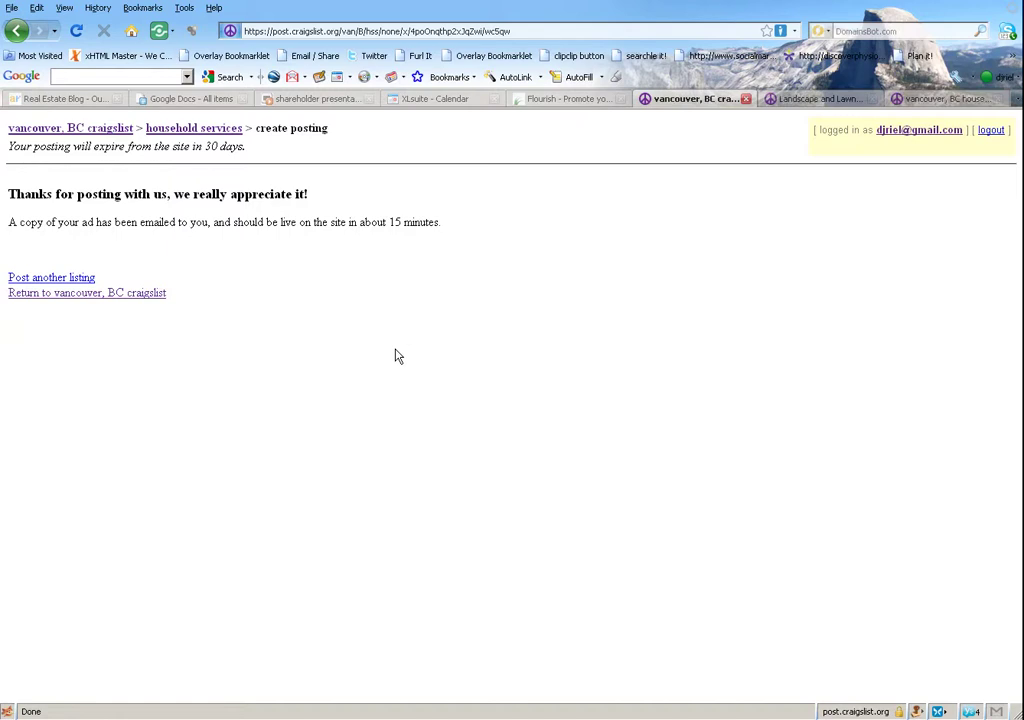
{"action": "left_click", "coordinate": [211, 130]}
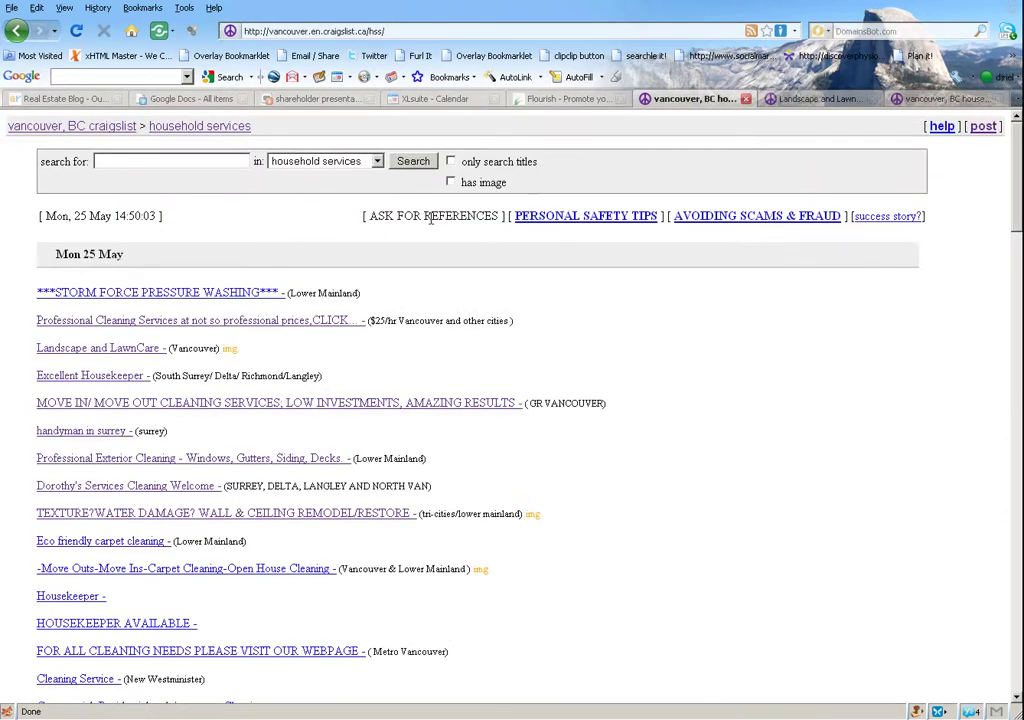
{"action": "left_click", "coordinate": [95, 349]}
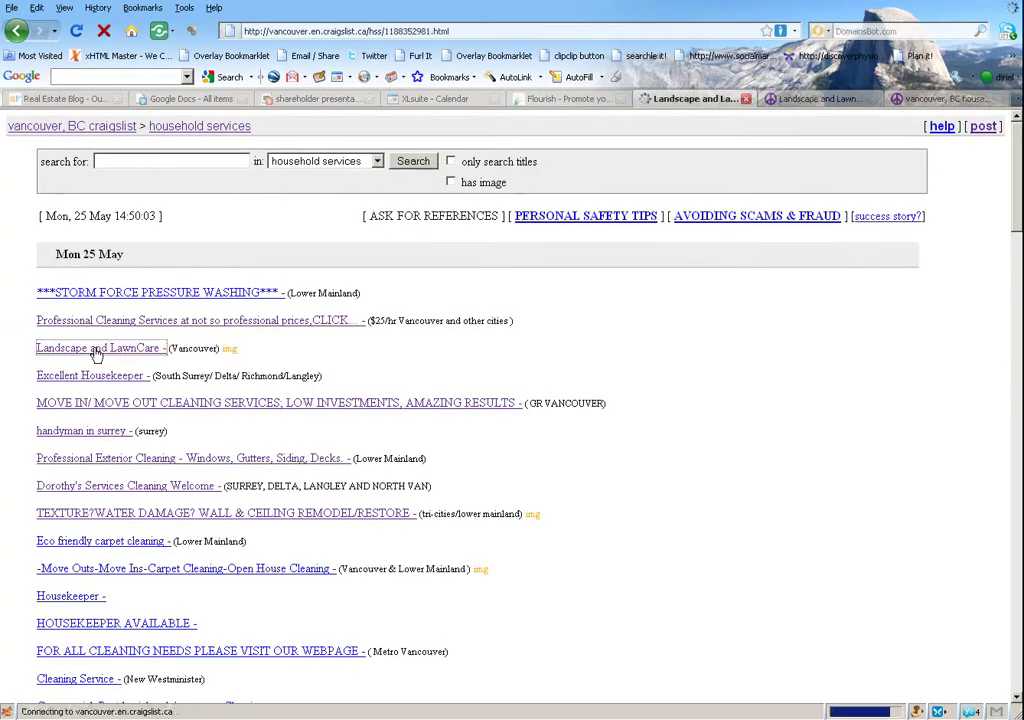
{"action": "key", "text": "alt+Left"}
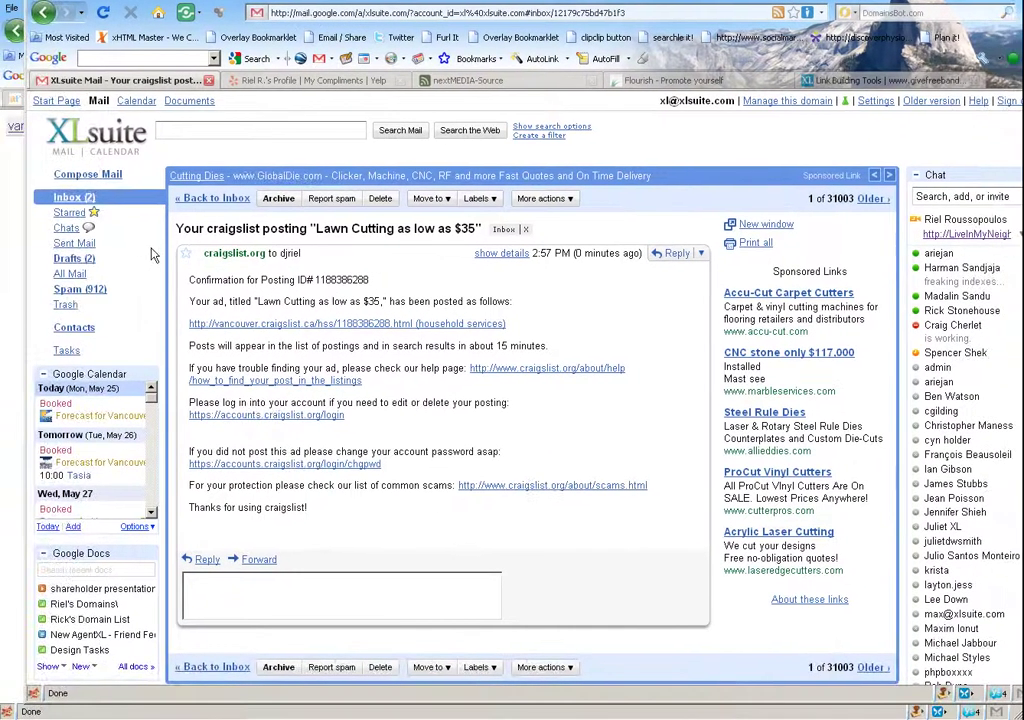
Open the live ad from the posting link in the craigslist confirmation email.
{"action": "left_click", "coordinate": [280, 323]}
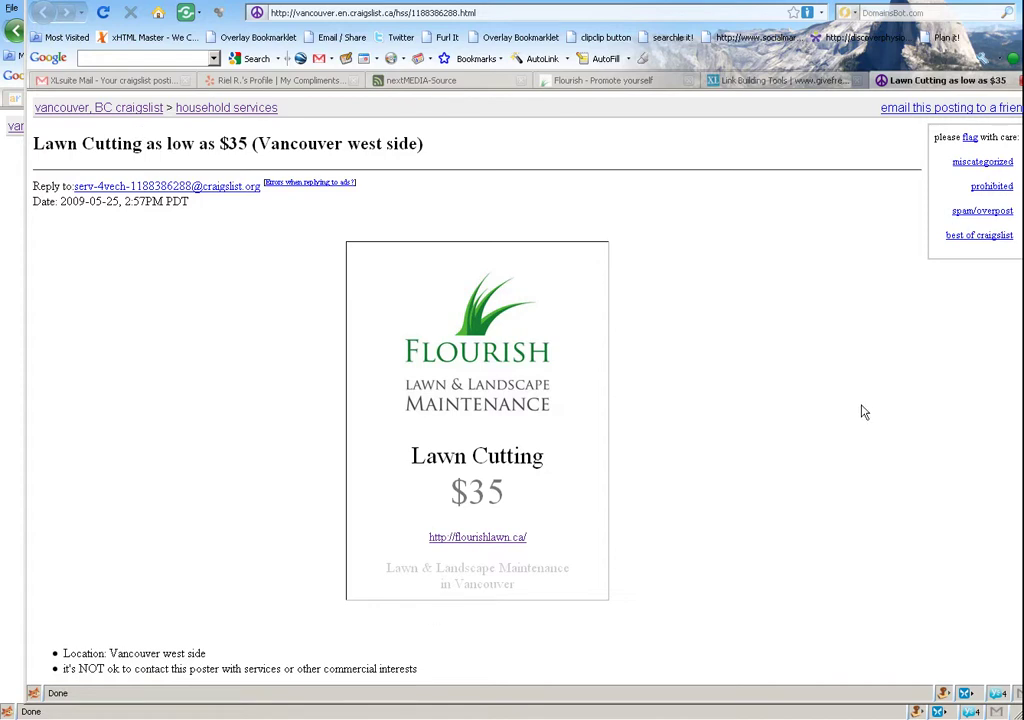
{"action": "left_click", "coordinate": [232, 108]}
{"action": "scroll", "coordinate": [537, 493], "scroll_direction": "down", "scroll_amount": 3}
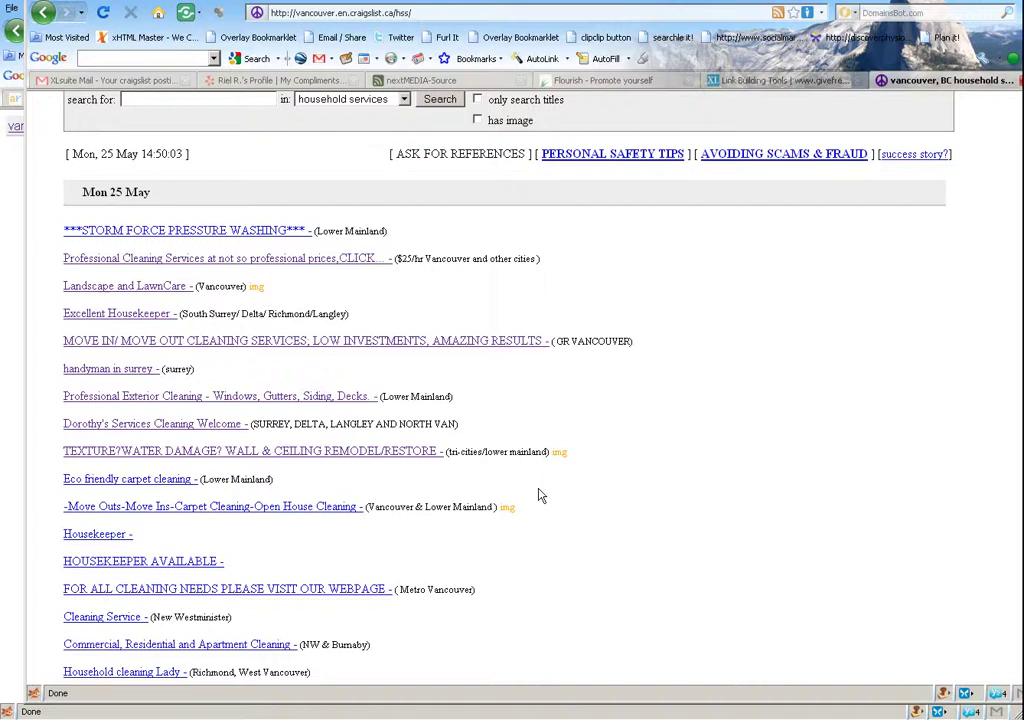
{"action": "scroll", "coordinate": [537, 493], "scroll_direction": "down", "scroll_amount": 1}
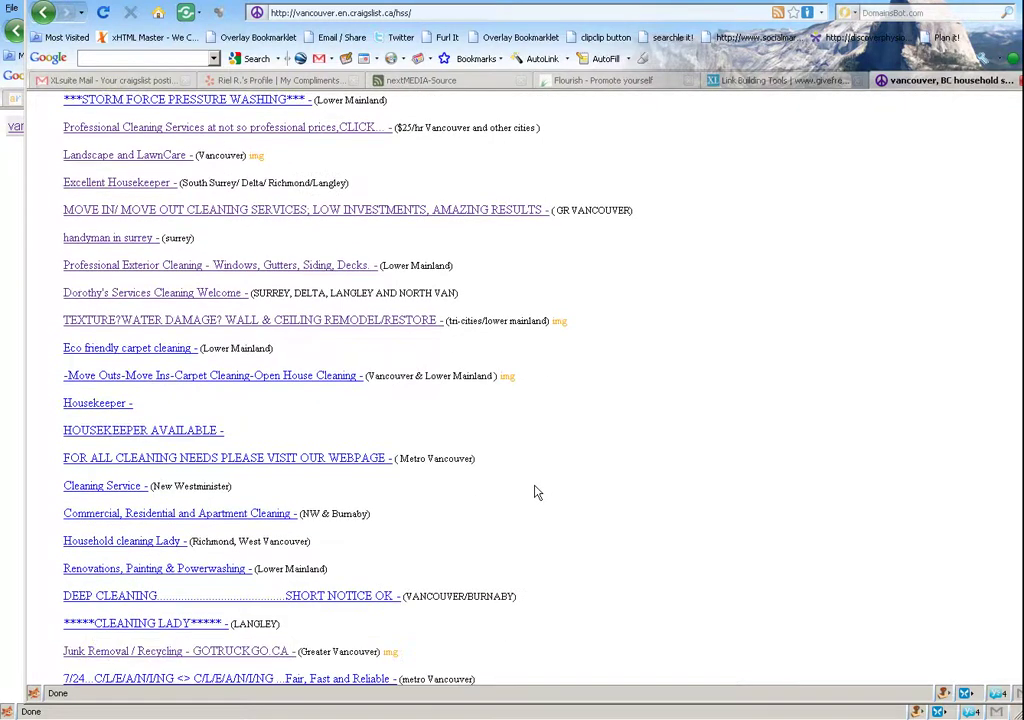
{"action": "scroll", "coordinate": [537, 493], "scroll_direction": "down", "scroll_amount": 3}
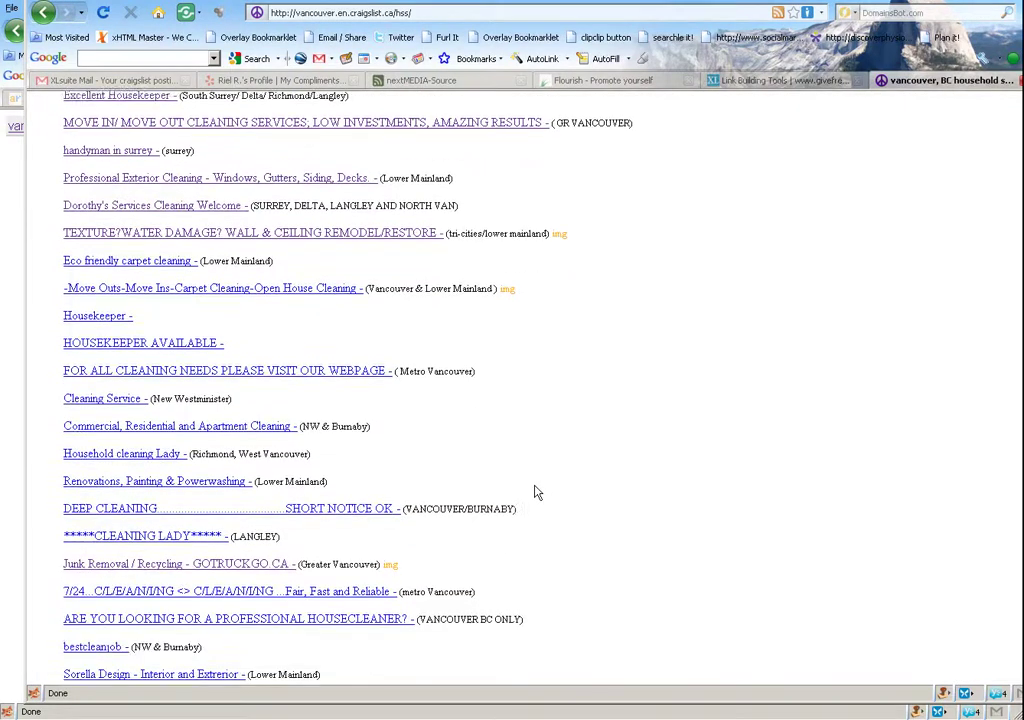
{"action": "scroll", "coordinate": [537, 493], "scroll_direction": "down", "scroll_amount": 3}
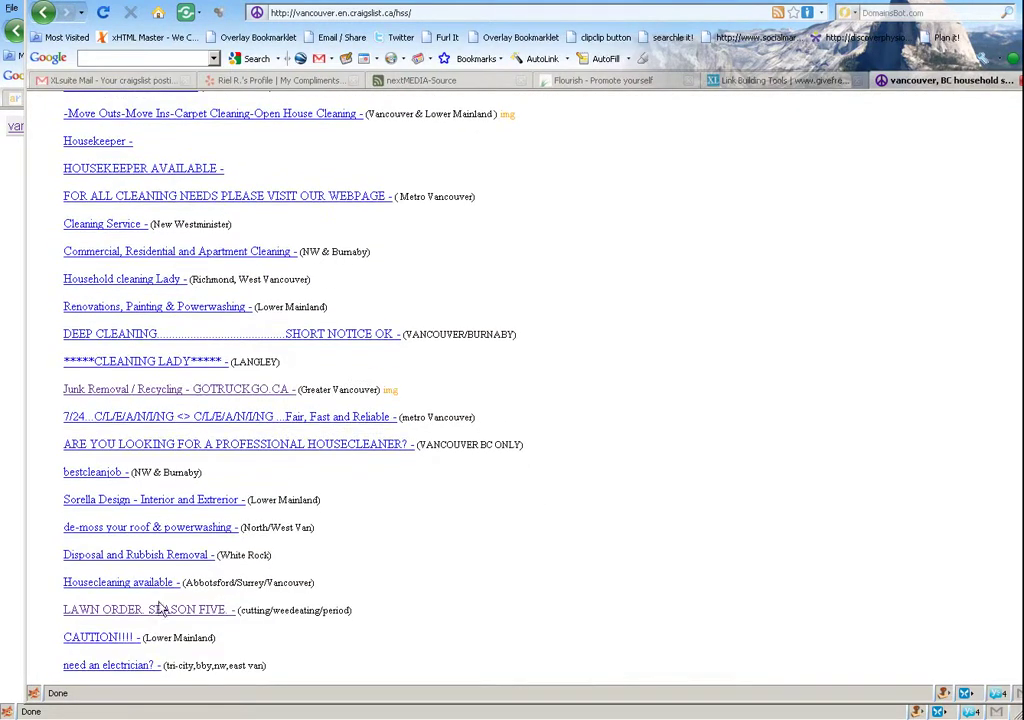
{"action": "left_click", "coordinate": [169, 611]}
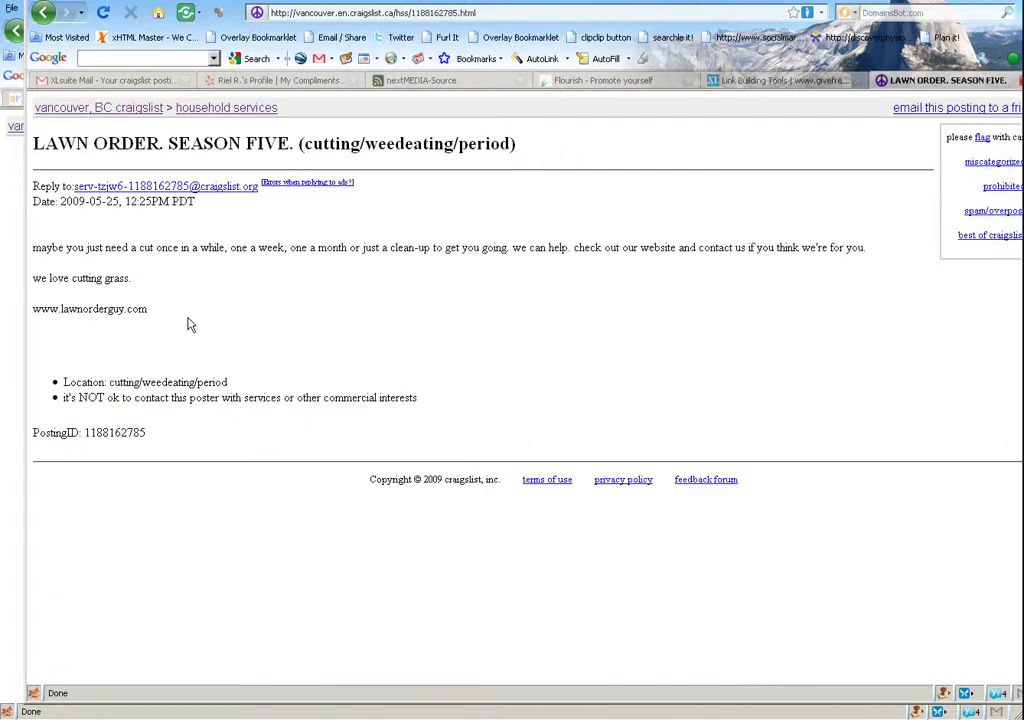
{"action": "left_click_drag", "start_coordinate": [190, 325], "coordinate": [36, 240]}
{"action": "left_click", "coordinate": [272, 286]}
{"action": "double_click", "coordinate": [72, 309]}
{"action": "triple_click", "coordinate": [72, 309]}
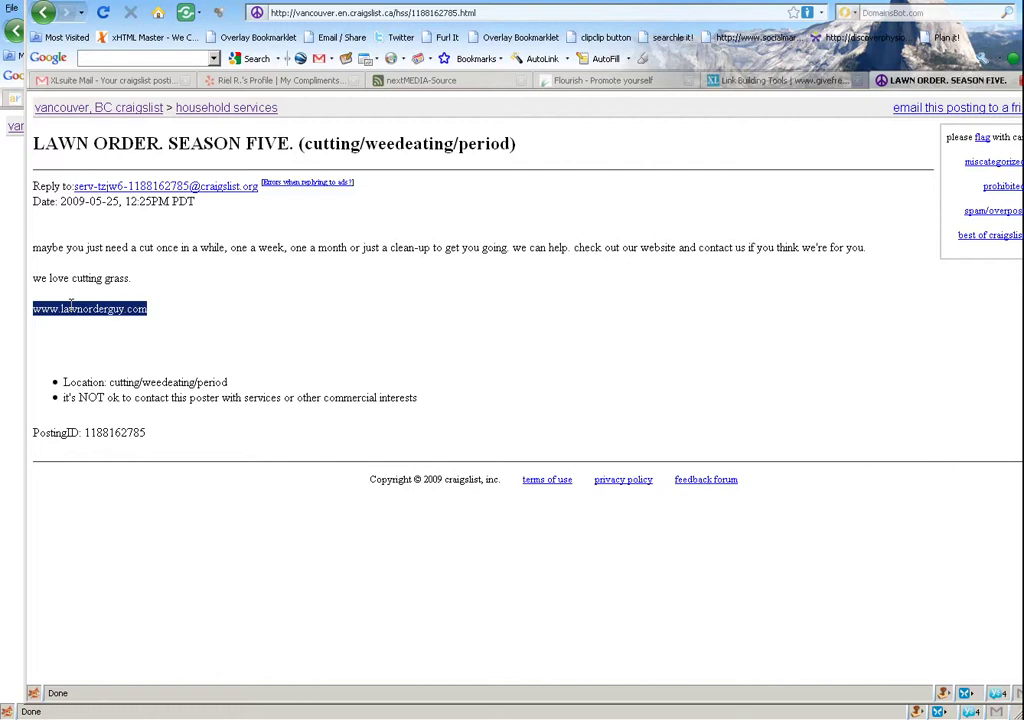
{"action": "left_click", "coordinate": [247, 313]}
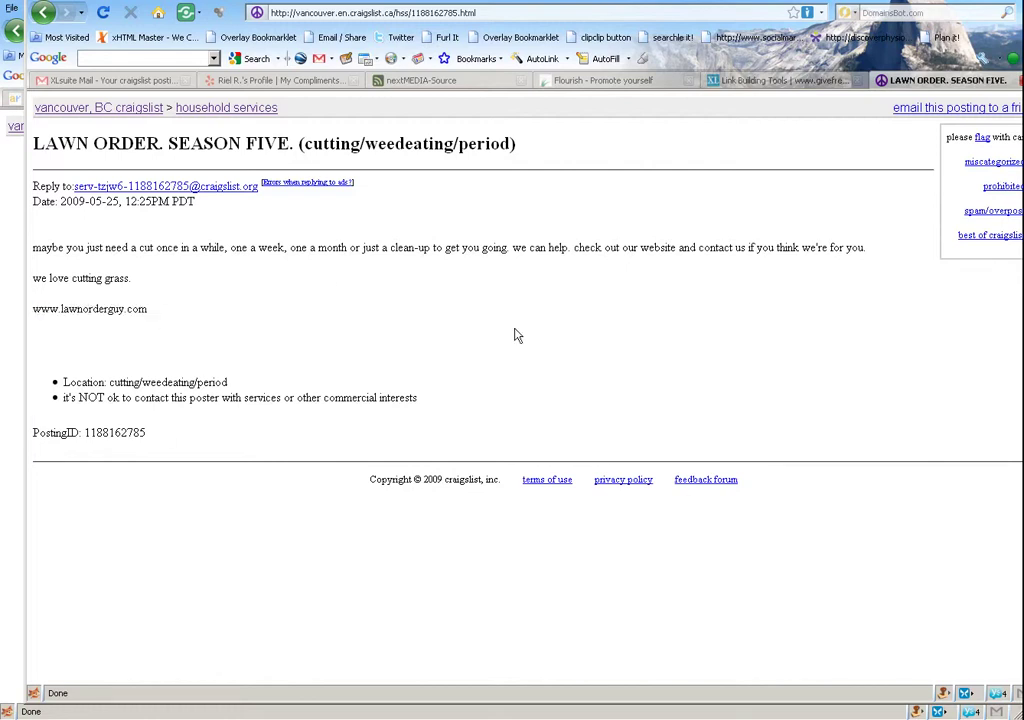
Return to the Lawn Cutting ad and follow its Flourish graphic to the Flourish website.
{"action": "key", "text": "alt+Left"}
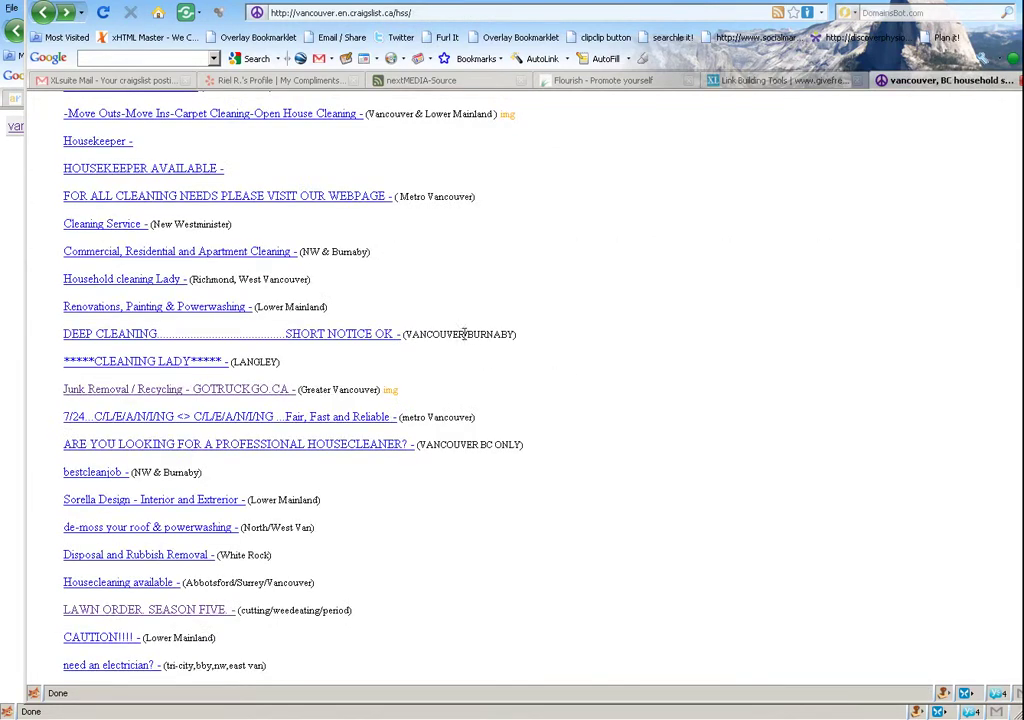
{"action": "key", "text": "alt+Left"}
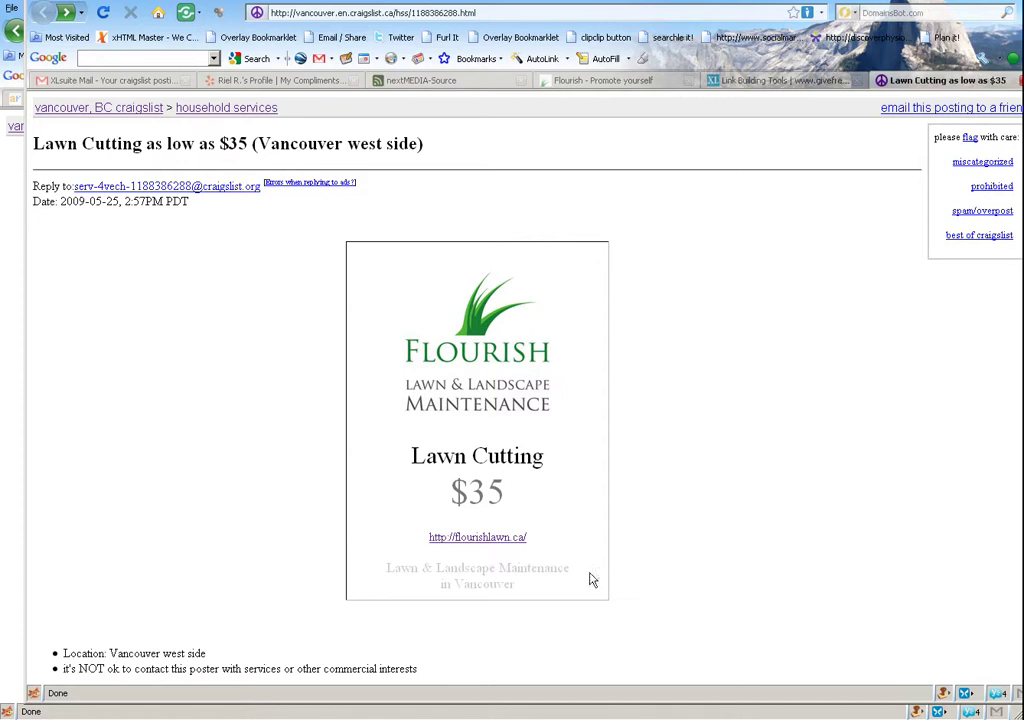
{"action": "left_click", "coordinate": [487, 345]}
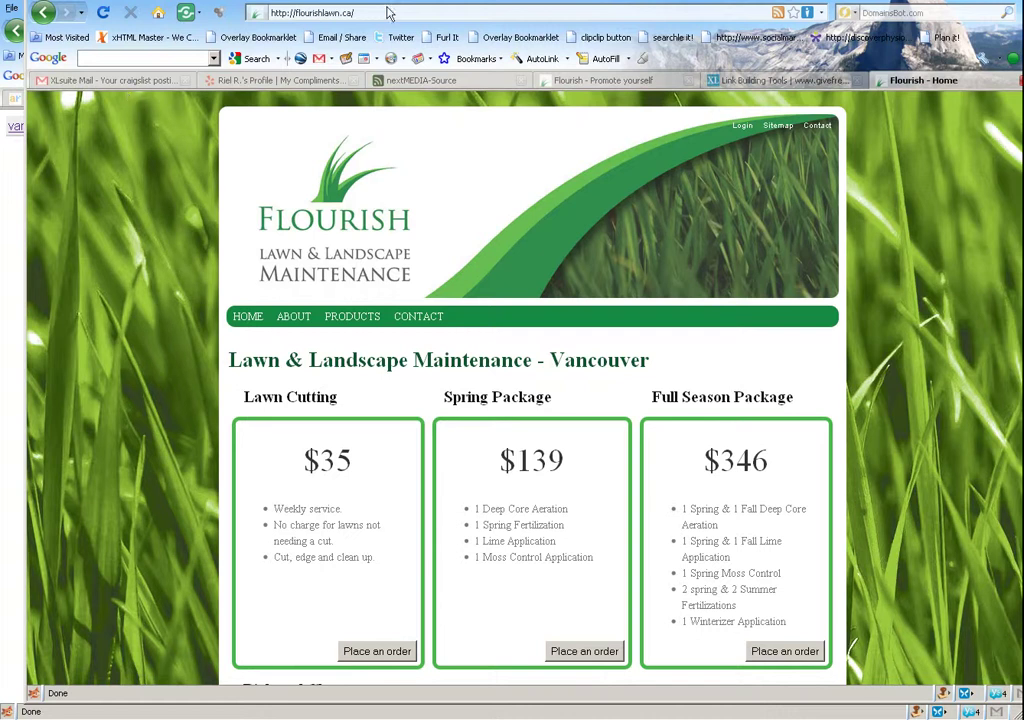
{"action": "left_click", "coordinate": [302, 12]}
Load the Flourish site's /promo page and scroll to the Craig's List Ad code box.
{"action": "left_click", "coordinate": [380, 14]}
{"action": "type", "text": "promo"}
{"action": "key", "text": "Return"}
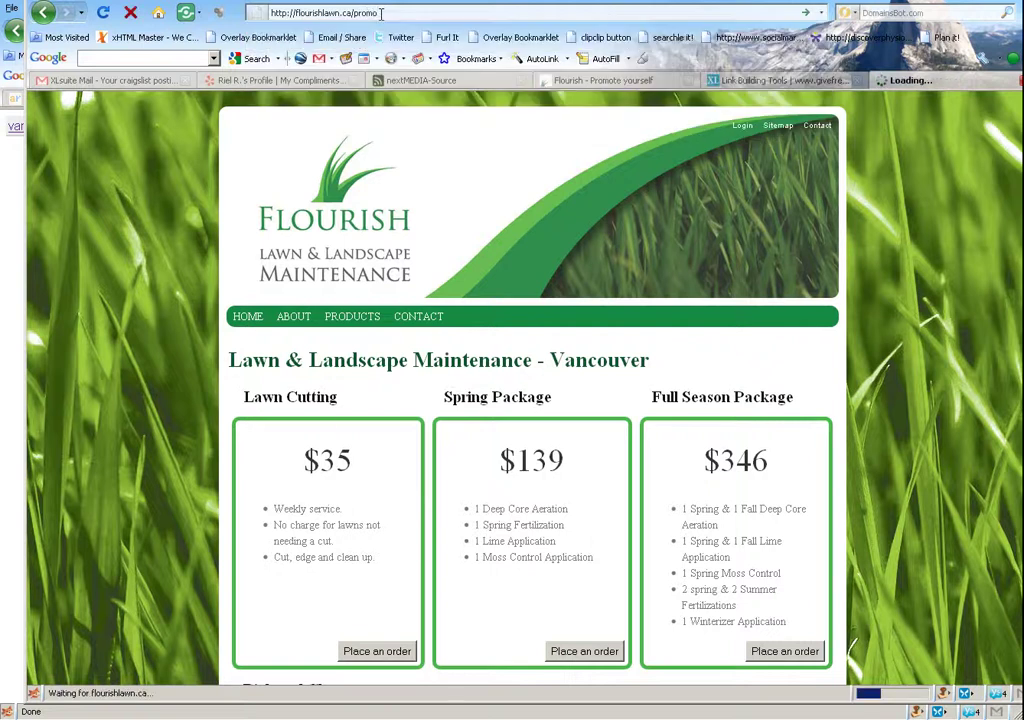
{"action": "scroll", "coordinate": [198, 385], "scroll_direction": "down", "scroll_amount": 4}
{"action": "scroll", "coordinate": [198, 385], "scroll_direction": "down", "scroll_amount": 9}
{"action": "scroll", "coordinate": [137, 475], "scroll_direction": "up", "scroll_amount": 10}
{"action": "scroll", "coordinate": [133, 475], "scroll_direction": "up", "scroll_amount": 3}
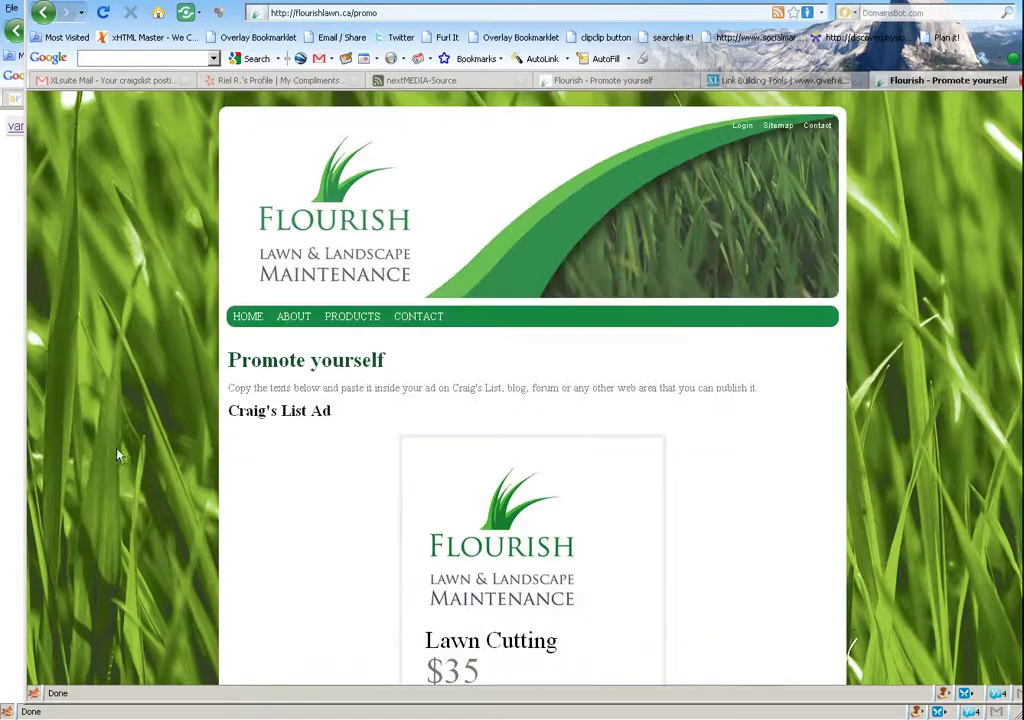
{"action": "scroll", "coordinate": [130, 387], "scroll_direction": "down", "scroll_amount": 5}
{"action": "scroll", "coordinate": [130, 387], "scroll_direction": "down", "scroll_amount": 2}
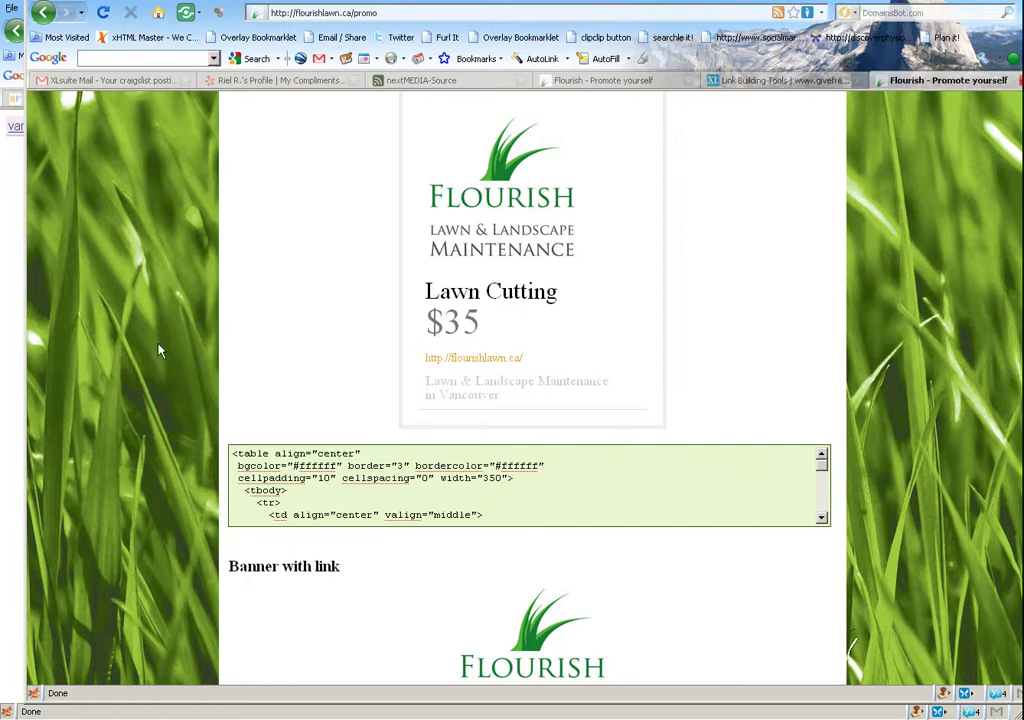
{"action": "scroll", "coordinate": [158, 349], "scroll_direction": "up", "scroll_amount": 3}
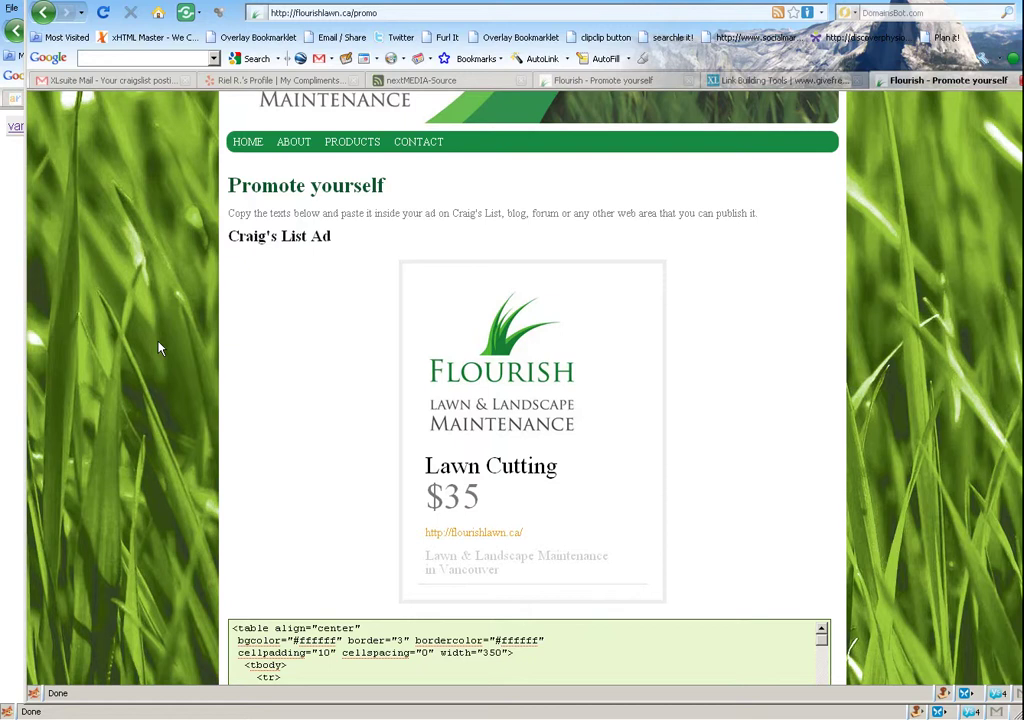